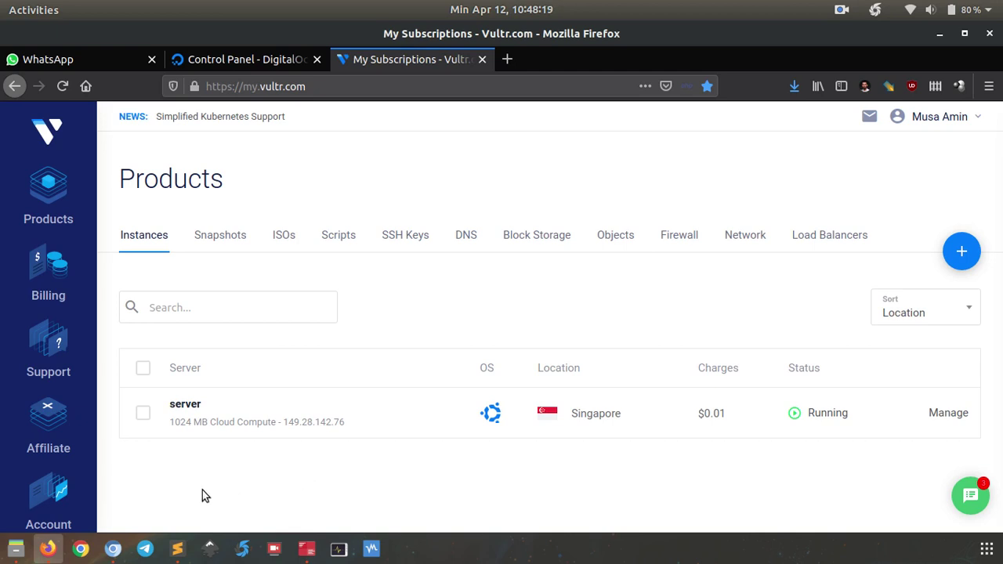
Step: Switch to the terminal and test the SSH login with "ssh server", then log out and clear the screen
{"action": "left_click", "coordinate": [307, 548]}
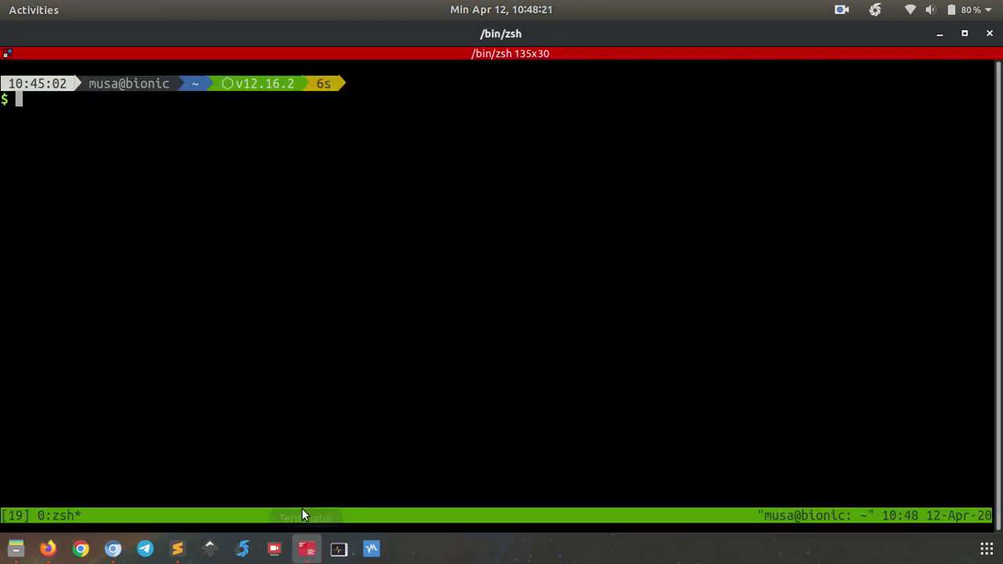
{"action": "type", "text": "ssh server"}
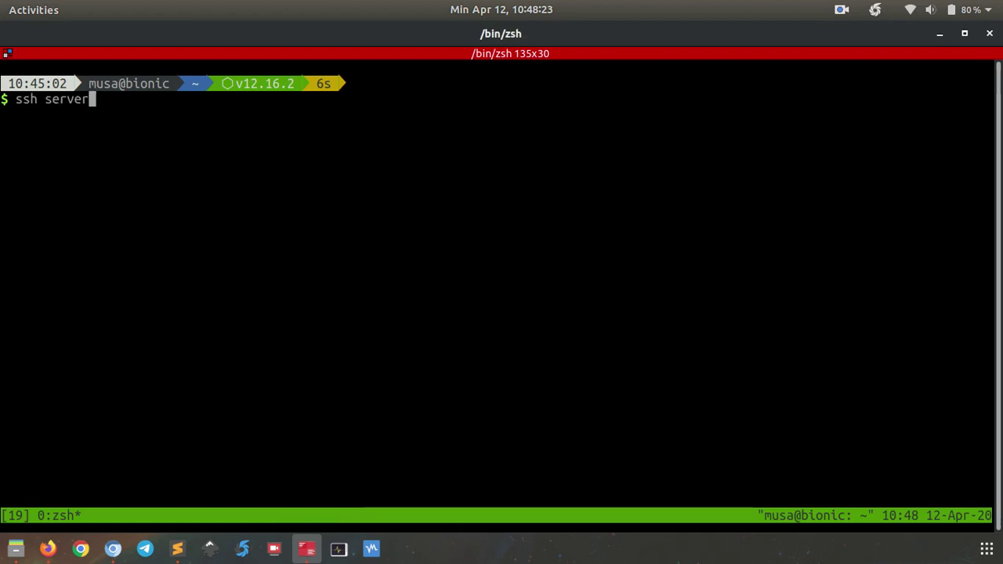
{"action": "key", "text": "Return"}
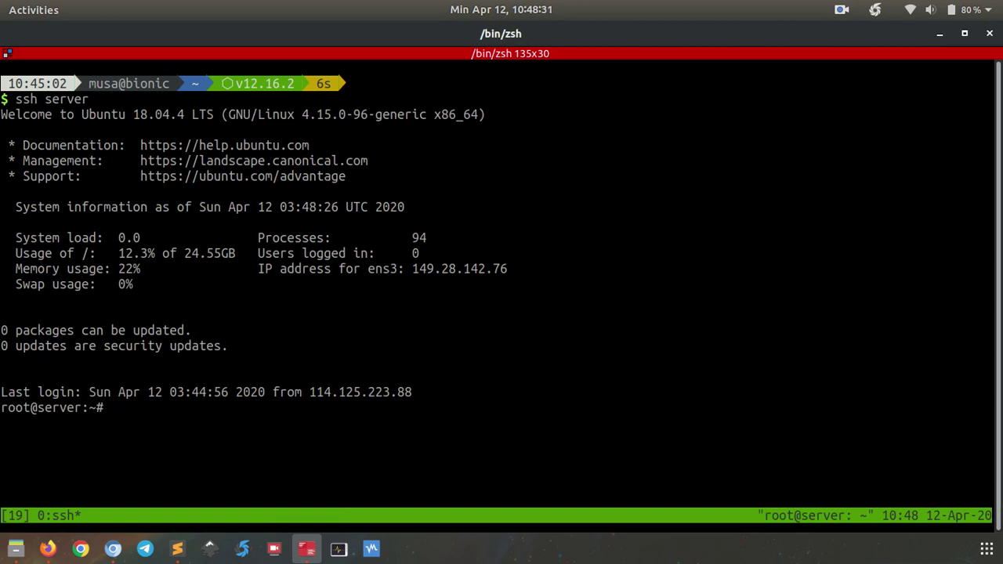
{"action": "key", "text": "ctrl+d"}
{"action": "key", "text": "ctrl+l"}
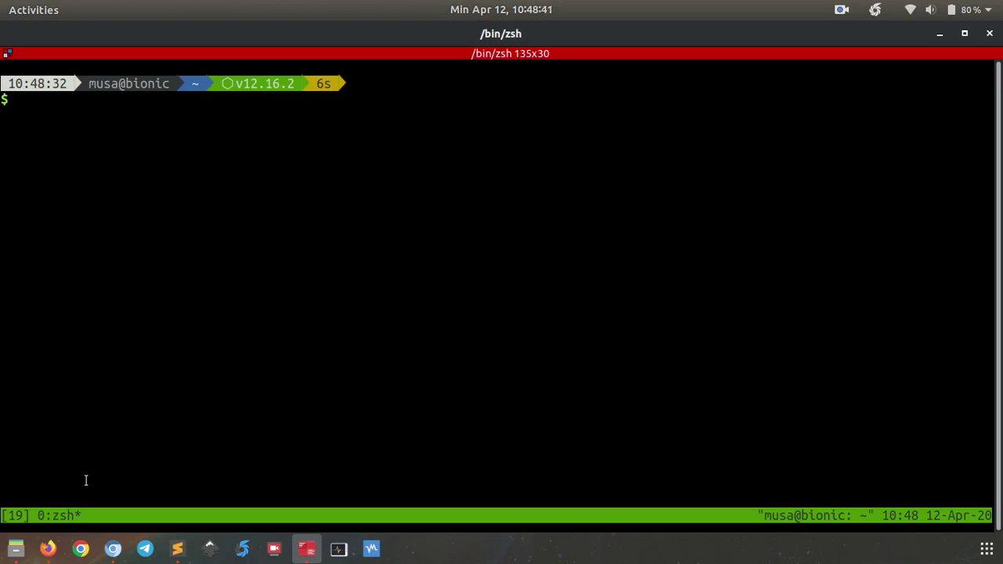
Step: Switch to Firefox and copy the IP address of the instance named server from the Vultr instance list
{"action": "left_click", "coordinate": [49, 552]}
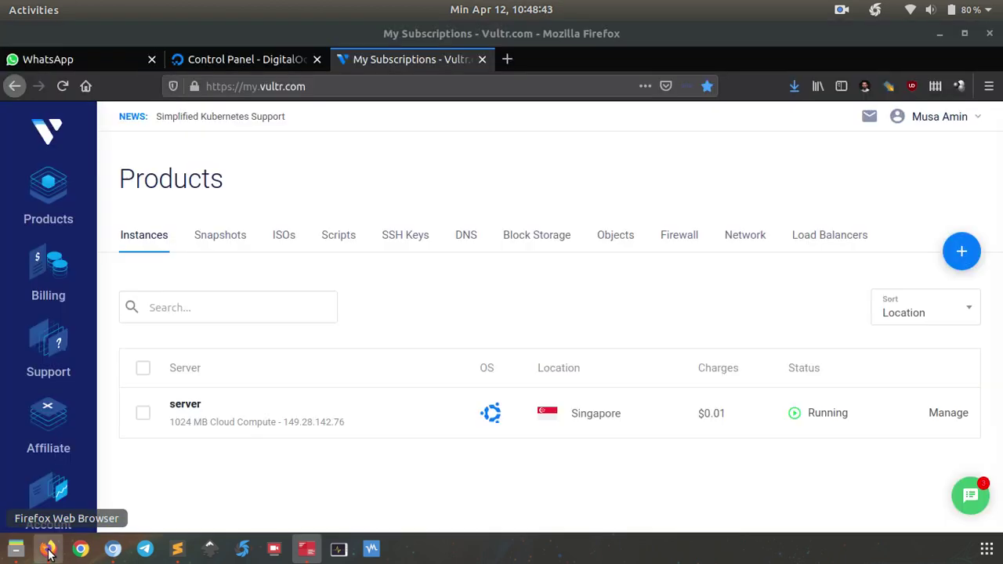
{"action": "left_click_drag", "start_coordinate": [284, 422], "coordinate": [352, 434]}
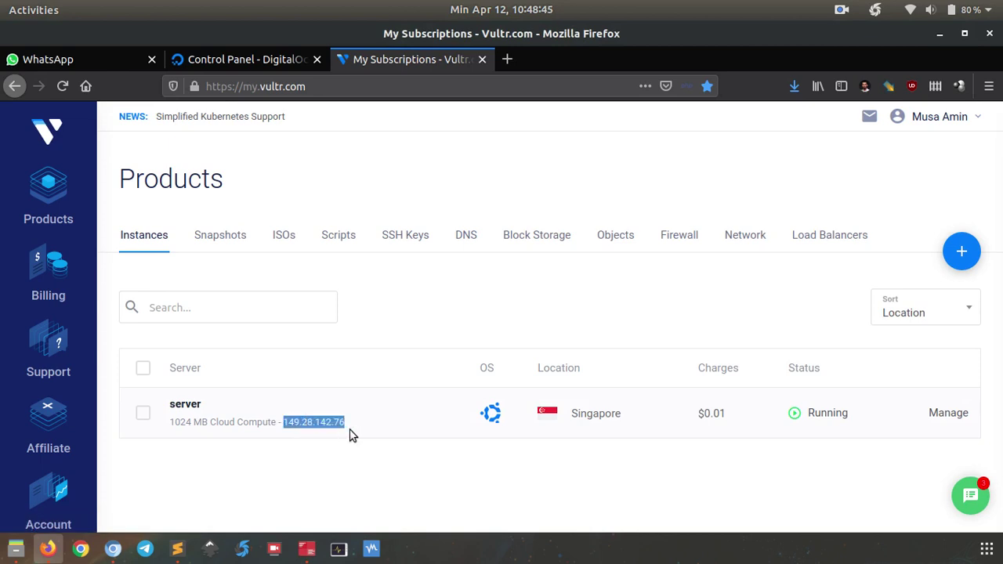
{"action": "right_click", "coordinate": [337, 428]}
{"action": "left_click", "coordinate": [383, 268]}
Step: Switch to the terminal and ping 149.28.142.76, then stop the ping and clear the screen
{"action": "left_click", "coordinate": [307, 549]}
{"action": "type", "text": "ping"}
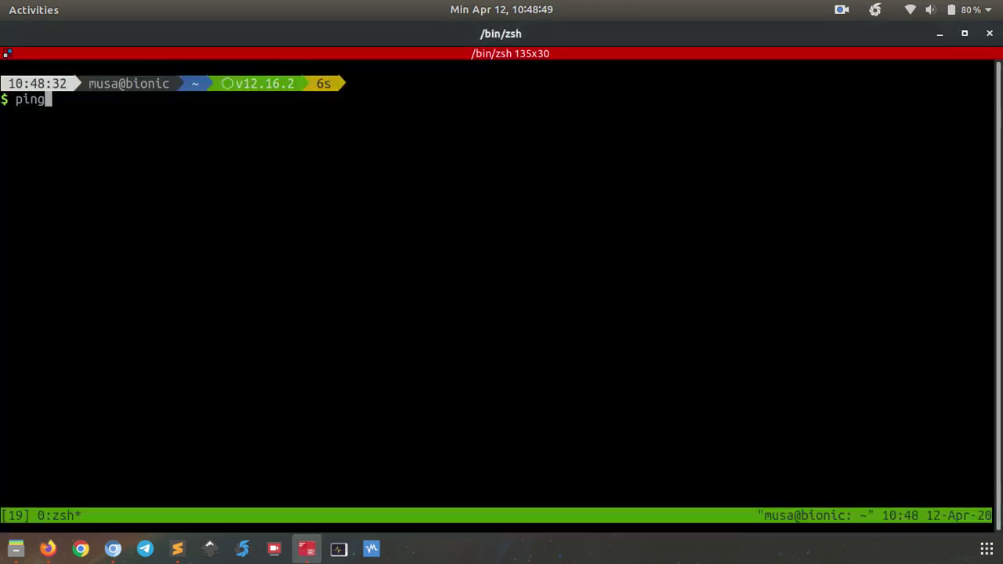
{"action": "right_click", "coordinate": [338, 487]}
{"action": "left_click", "coordinate": [338, 487]}
{"action": "key", "text": "ctrl+shift+v"}
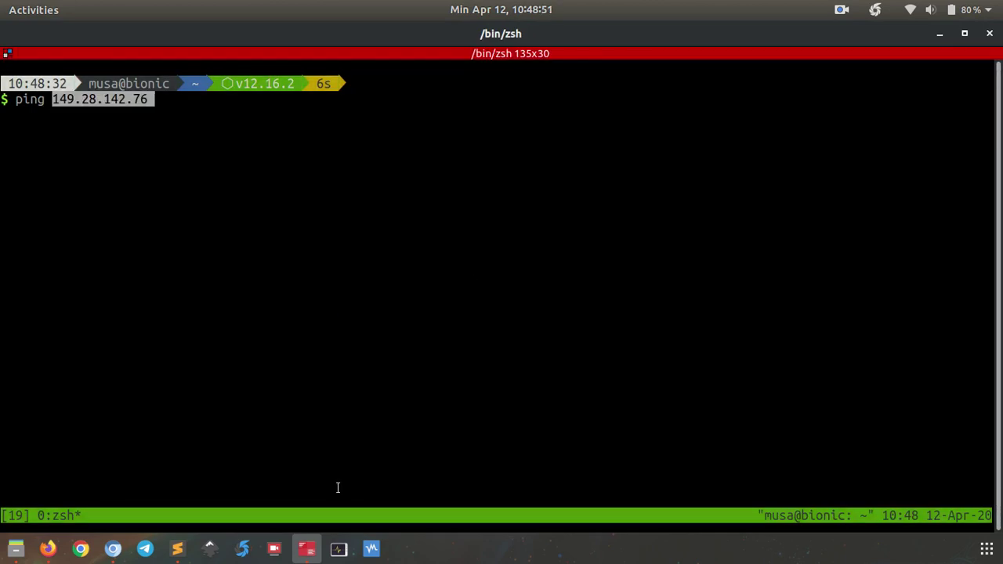
{"action": "key", "text": "Return"}
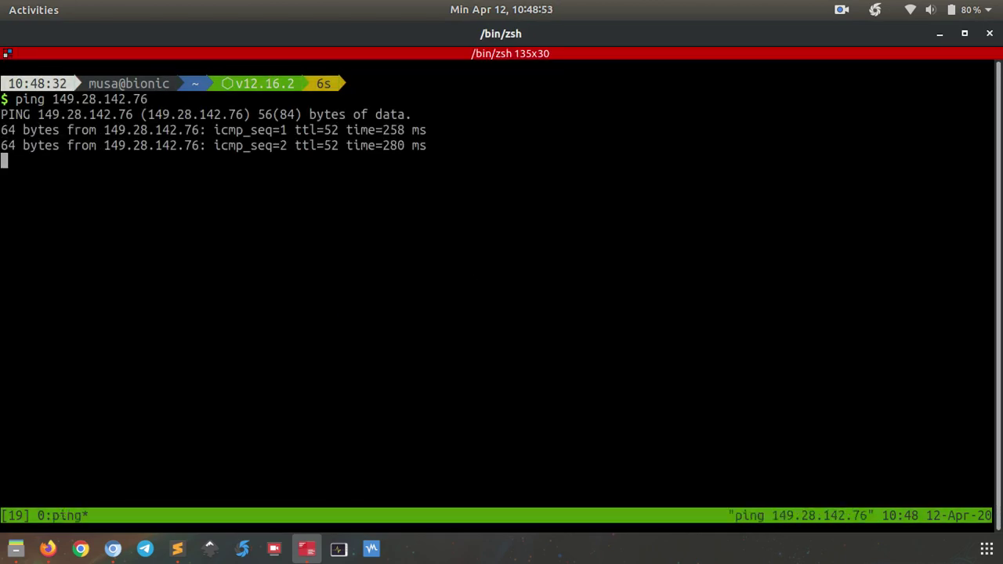
{"action": "key", "text": "ctrl+c"}
{"action": "key", "text": "ctrl+l"}
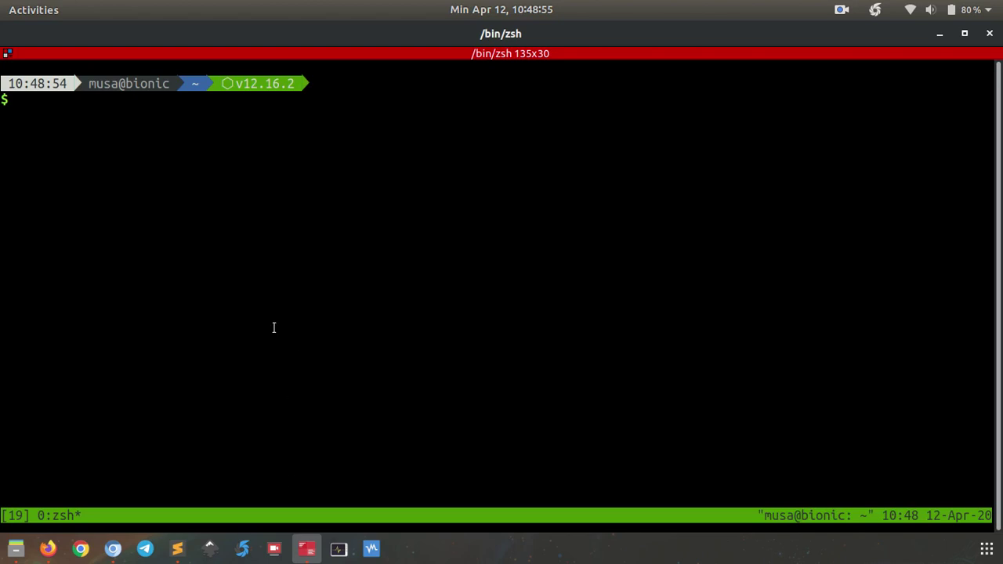
Step: Switch to Chromium and load blog.defnex.com to check that the website is reachable
{"action": "left_click", "coordinate": [47, 548]}
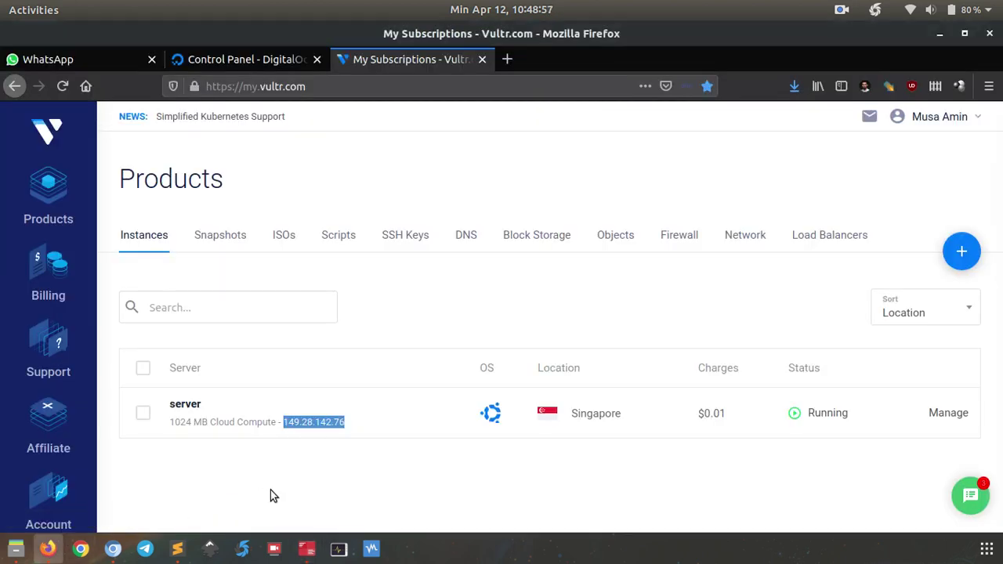
{"action": "left_click", "coordinate": [275, 490]}
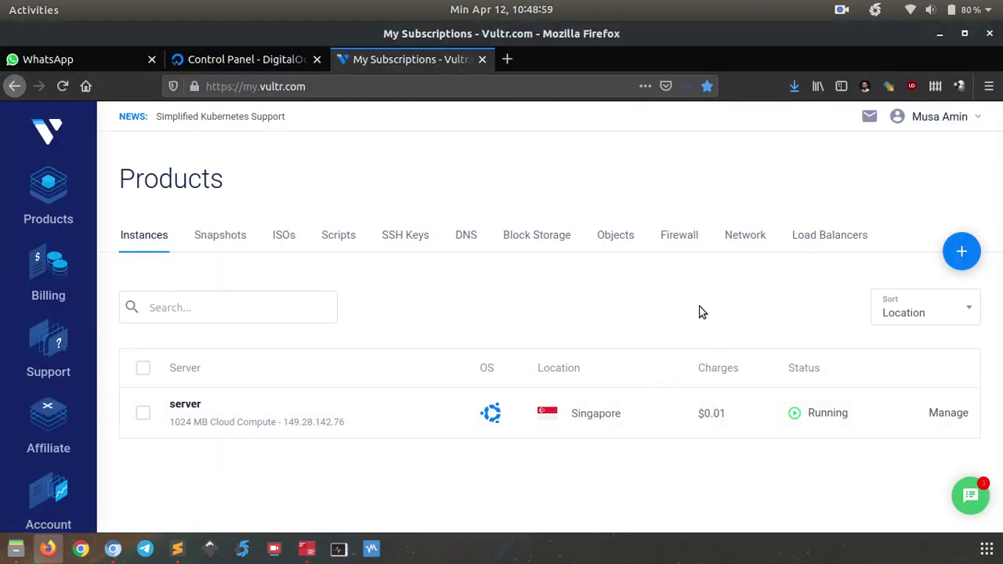
{"action": "left_click", "coordinate": [112, 547]}
{"action": "type", "text": "blog.defne"}
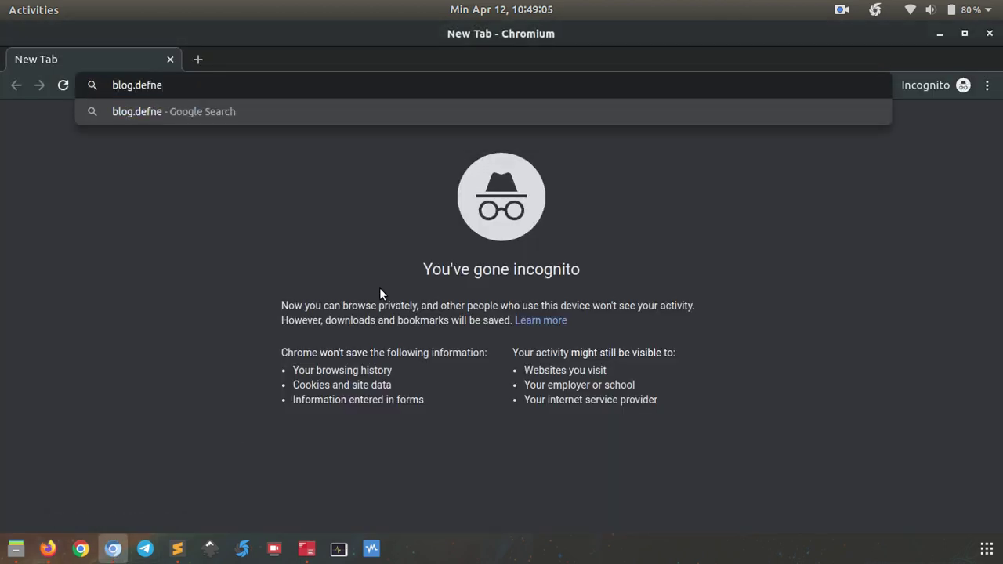
{"action": "type", "text": "x.com"}
{"action": "key", "text": "Return"}
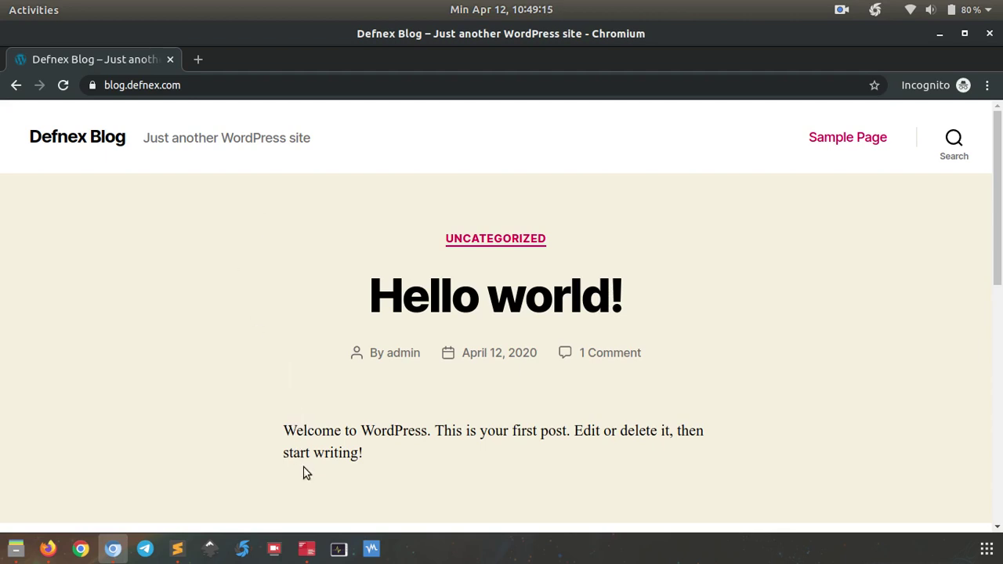
Step: Switch to Firefox and open the firewall settings of the Vultr instance named server
{"action": "left_click", "coordinate": [307, 550]}
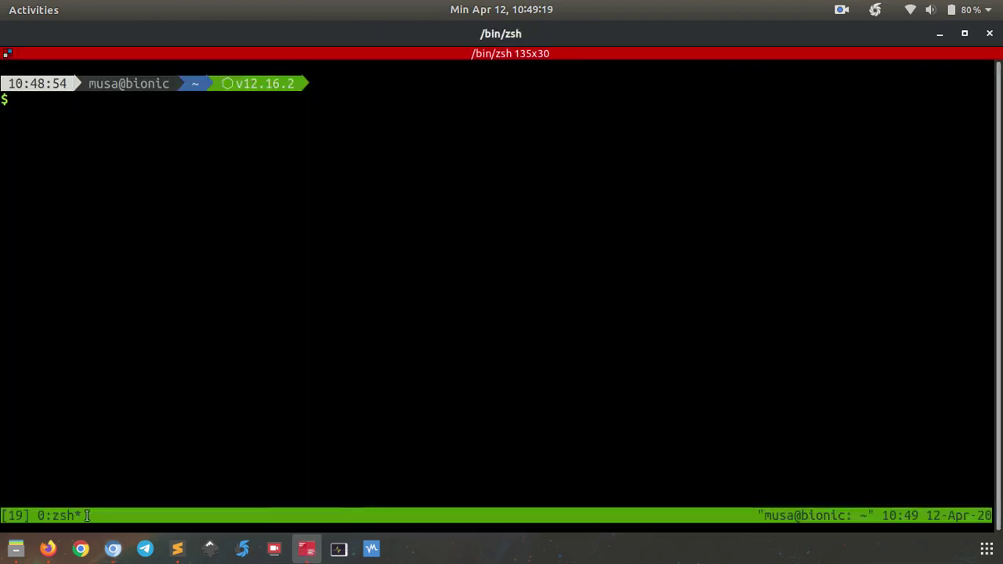
{"action": "left_click", "coordinate": [57, 550]}
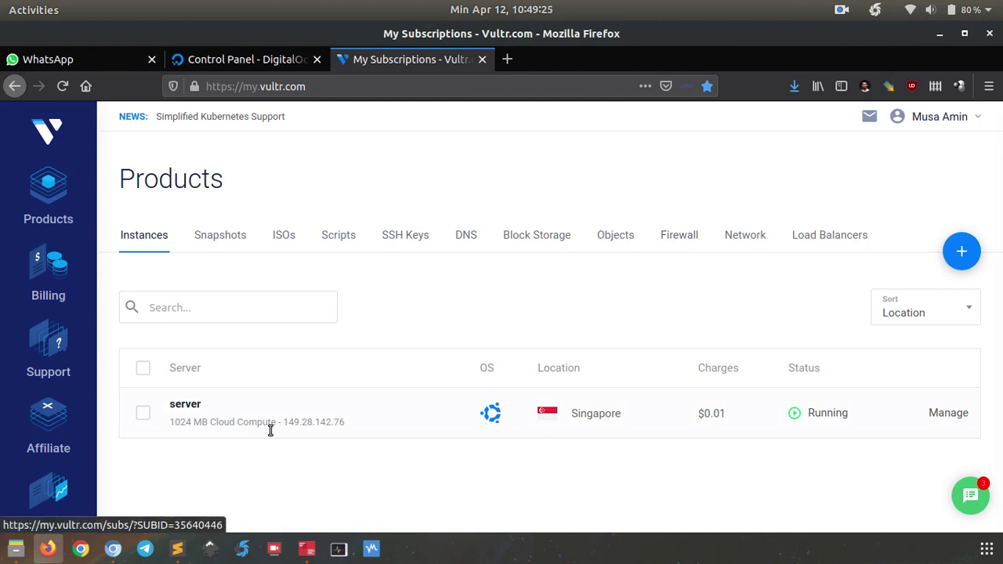
{"action": "left_click", "coordinate": [186, 406]}
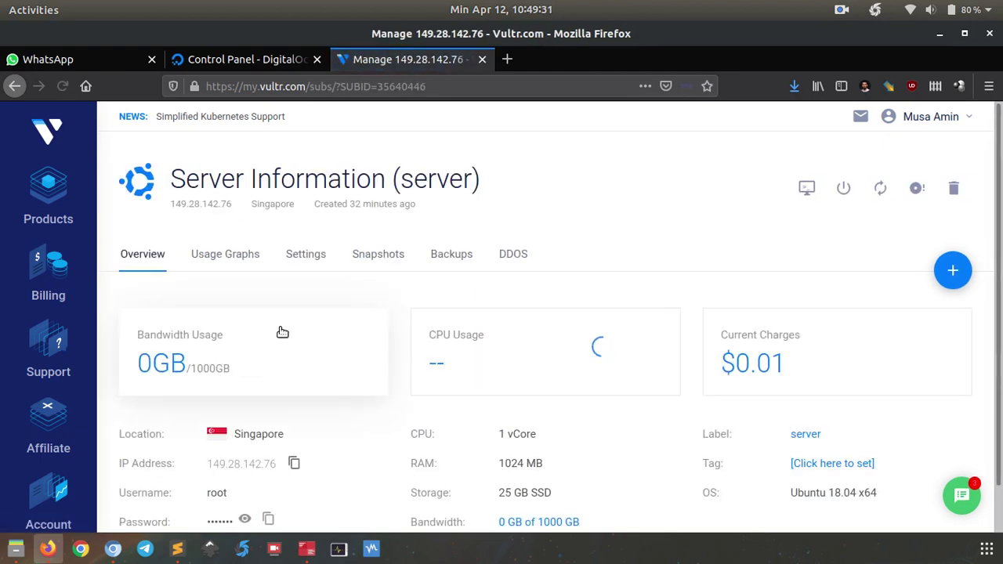
{"action": "left_click", "coordinate": [294, 259]}
{"action": "scroll", "coordinate": [314, 312], "scroll_direction": "down", "scroll_amount": 3}
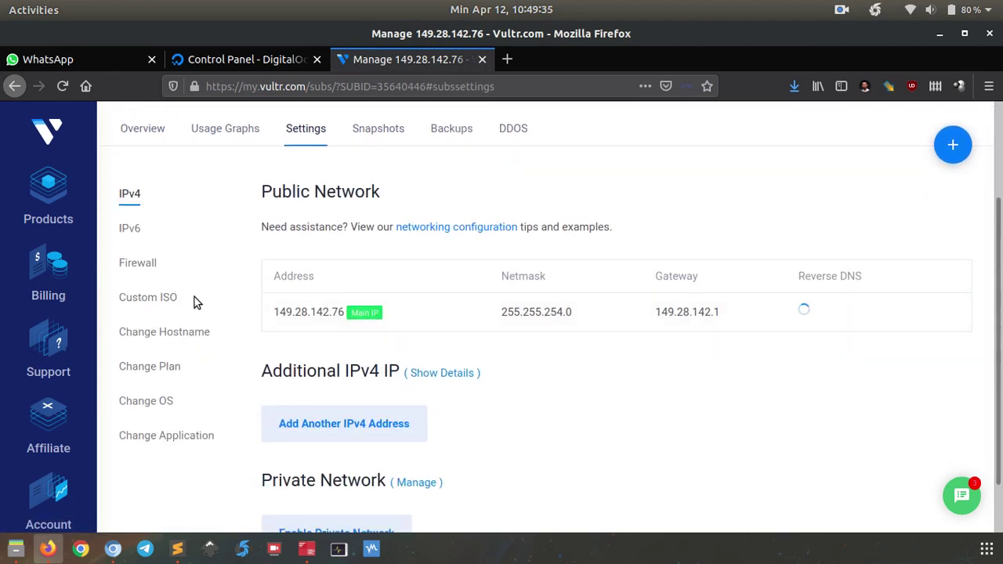
{"action": "left_click", "coordinate": [145, 264]}
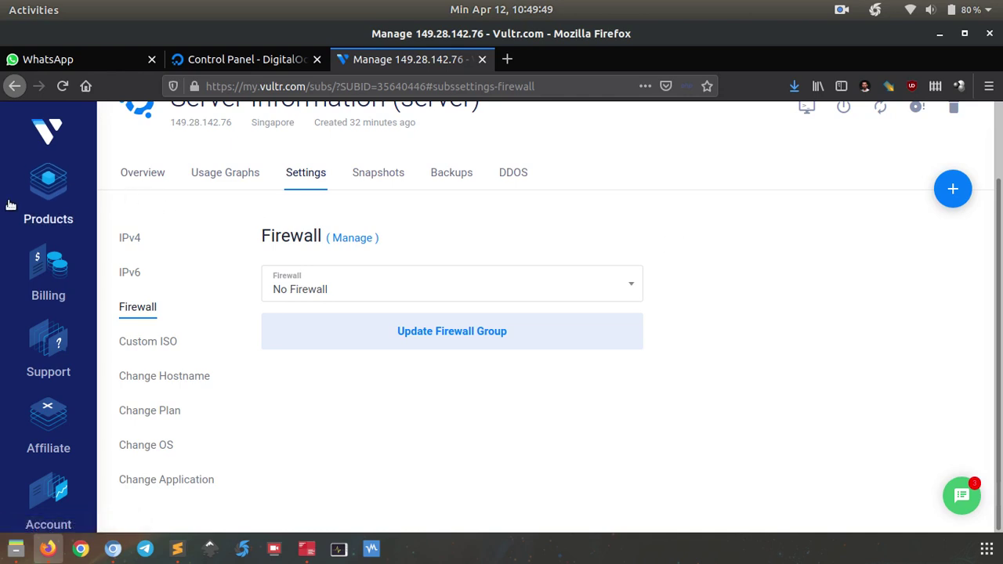
Step: Return to the Vultr products page and add a firewall group with the description "fw-server"
{"action": "left_click", "coordinate": [34, 209]}
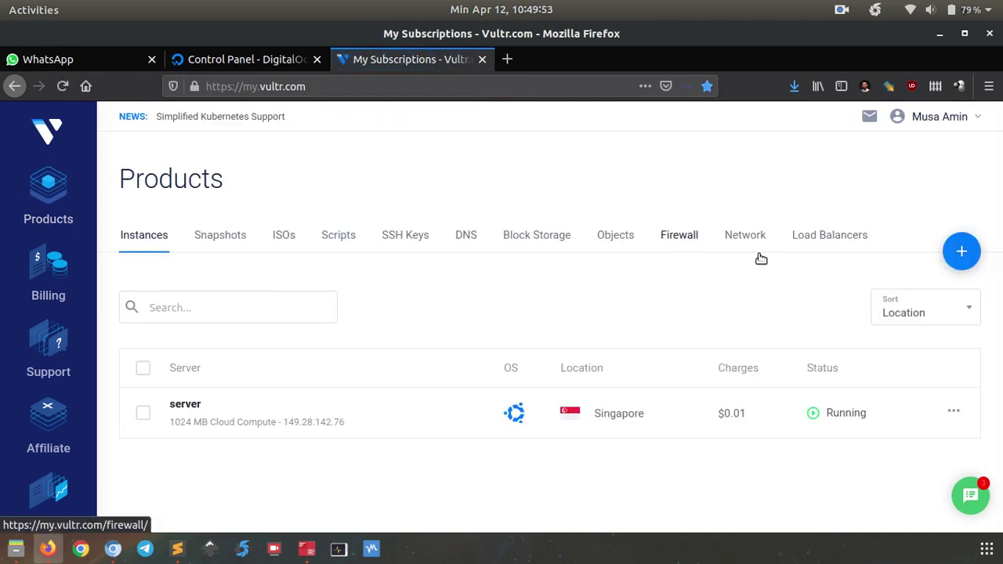
{"action": "left_click", "coordinate": [969, 264]}
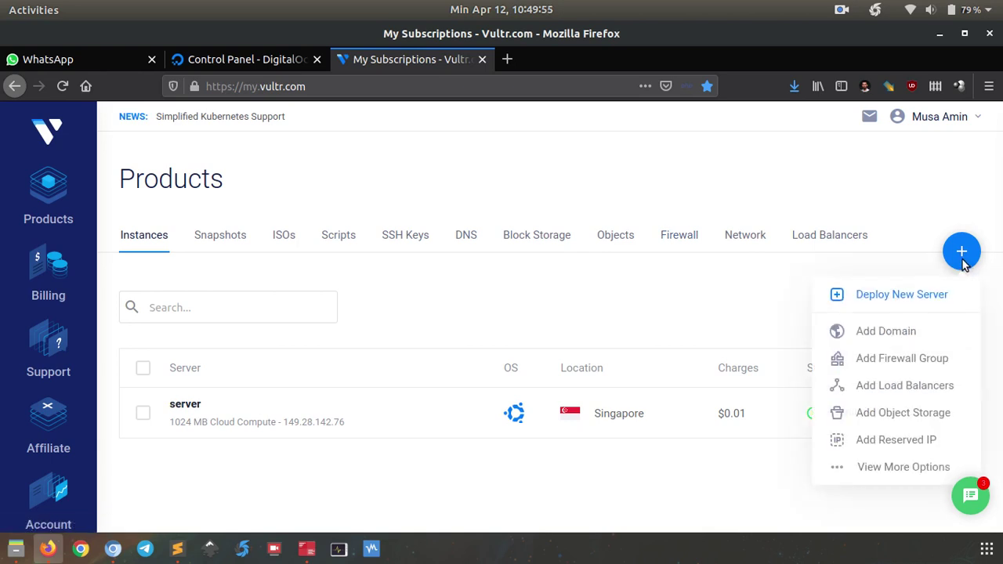
{"action": "left_click", "coordinate": [923, 365]}
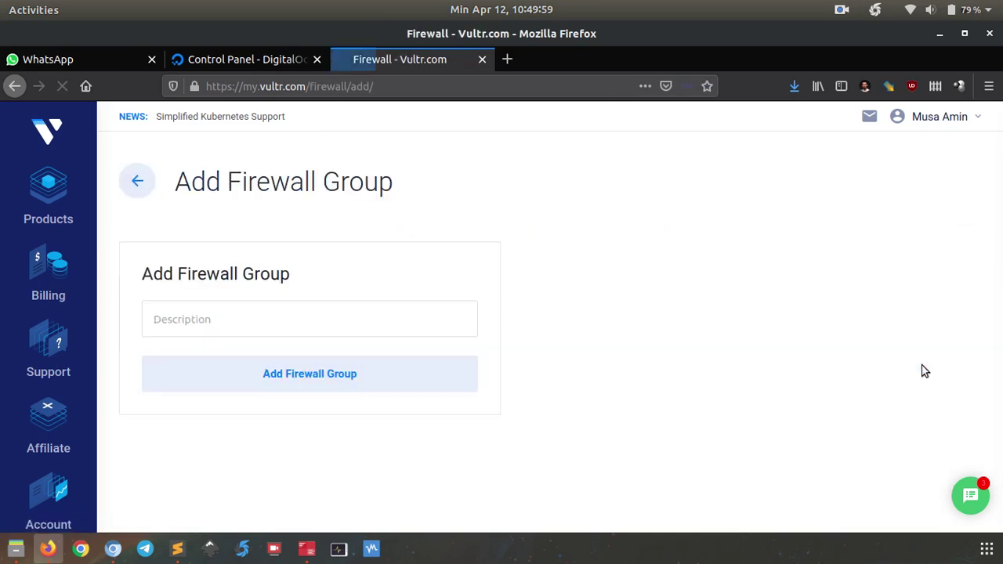
{"action": "left_click", "coordinate": [369, 319]}
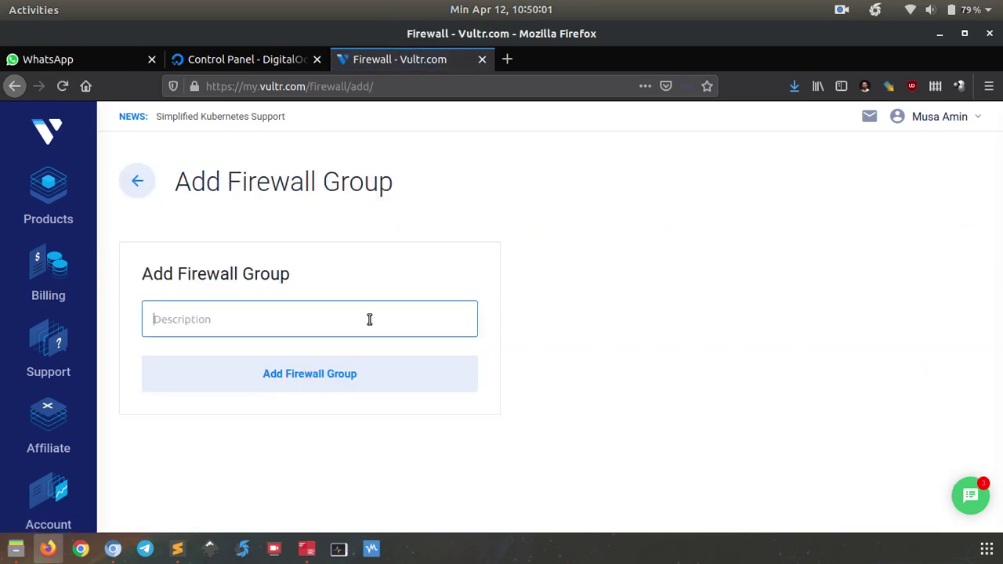
{"action": "type", "text": "fw"}
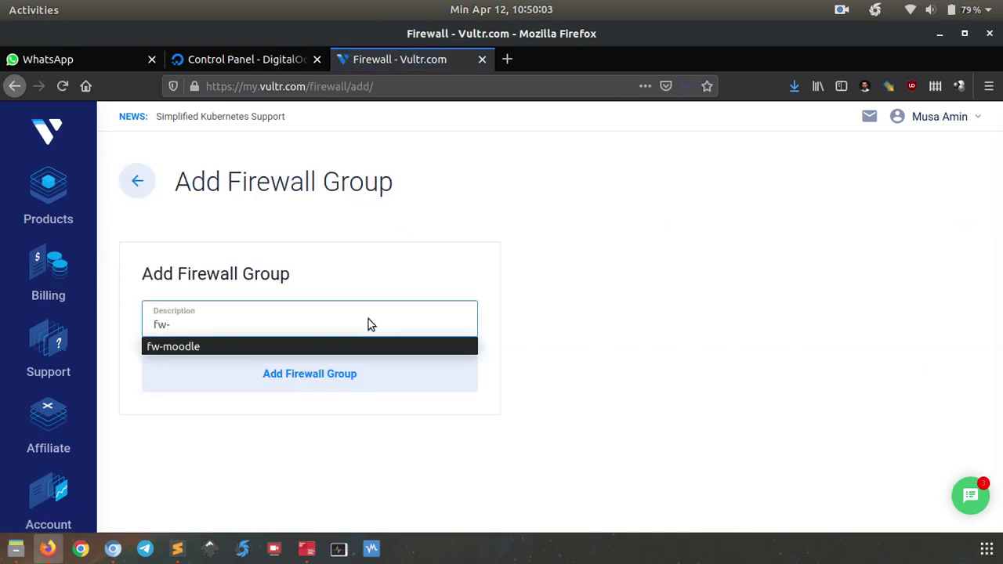
{"action": "type", "text": "-serve"}
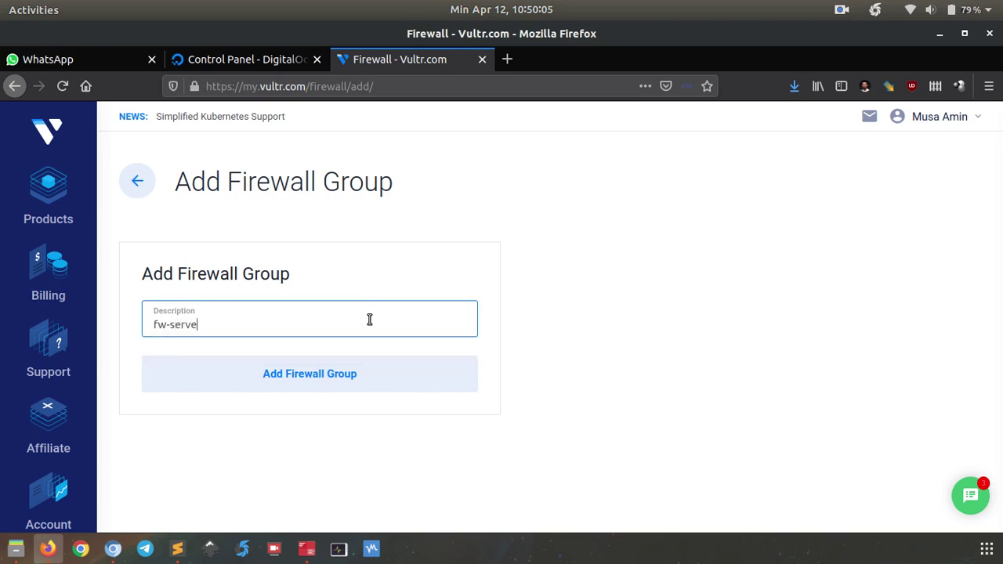
{"action": "type", "text": "r"}
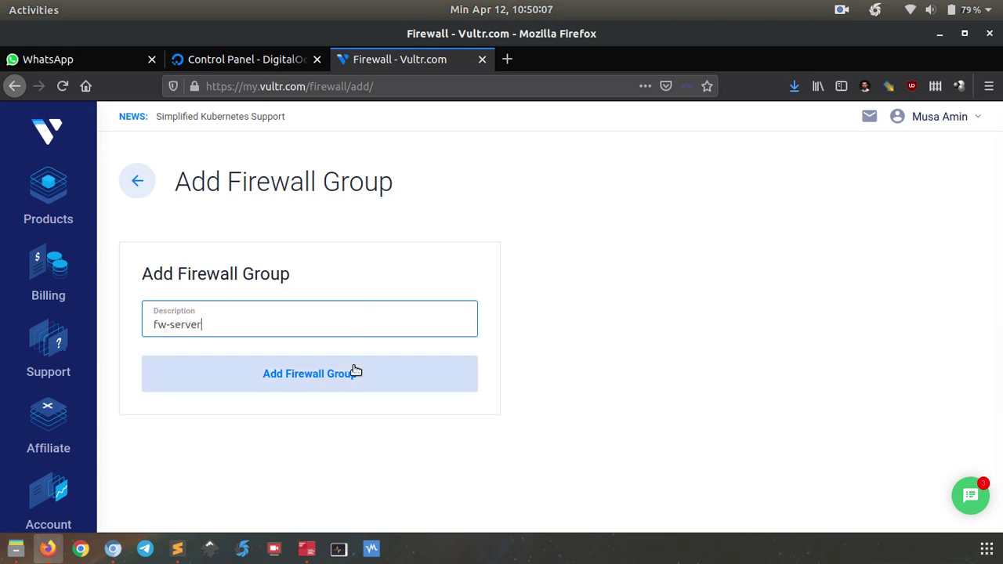
{"action": "left_click", "coordinate": [353, 373]}
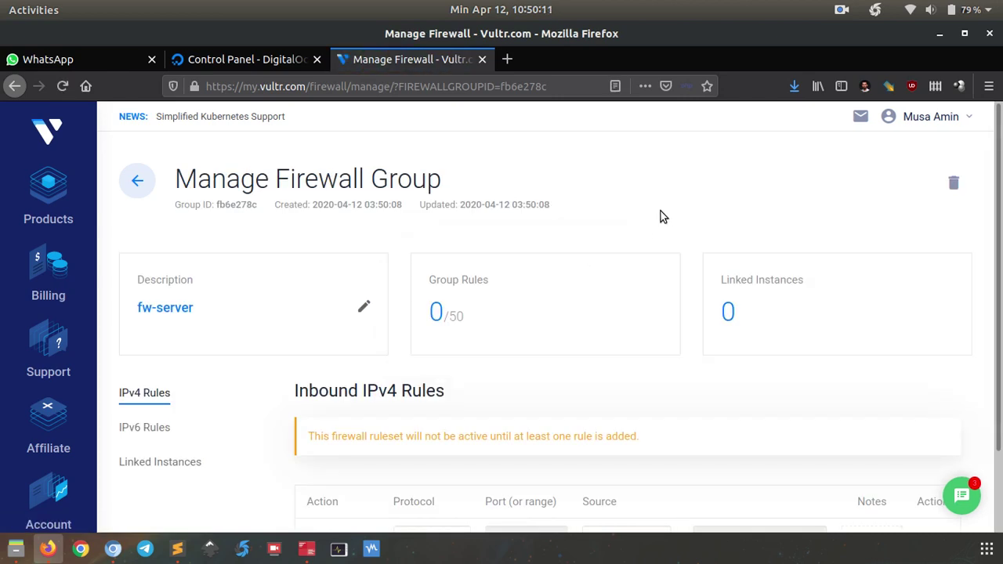
Step: Add an inbound IPv4 rule to the firewall group that accepts SSH on port 22 from anywhere
{"action": "scroll", "coordinate": [660, 211], "scroll_direction": "down", "scroll_amount": 1}
{"action": "scroll", "coordinate": [608, 273], "scroll_direction": "down", "scroll_amount": 1}
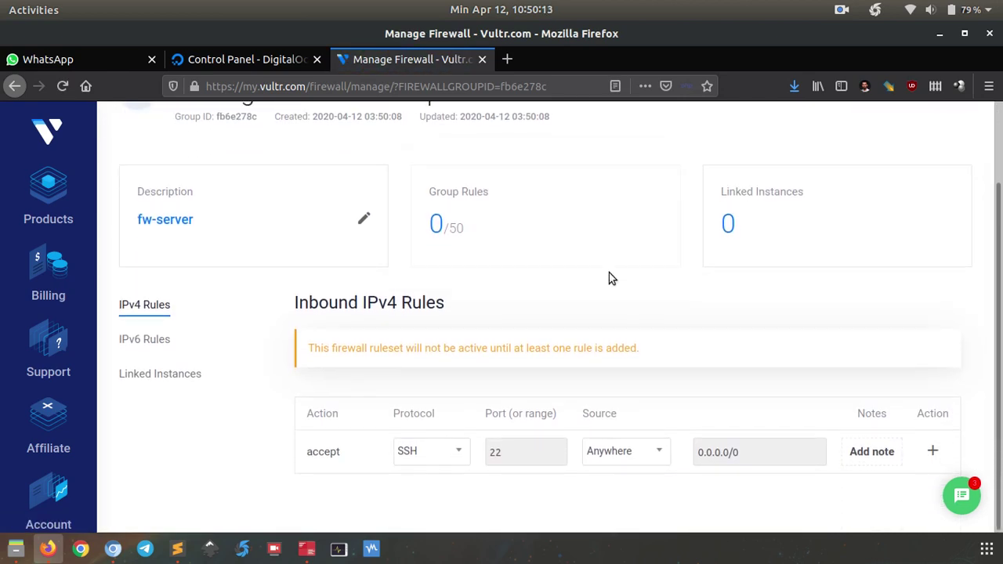
{"action": "scroll", "coordinate": [609, 273], "scroll_direction": "up", "scroll_amount": 2}
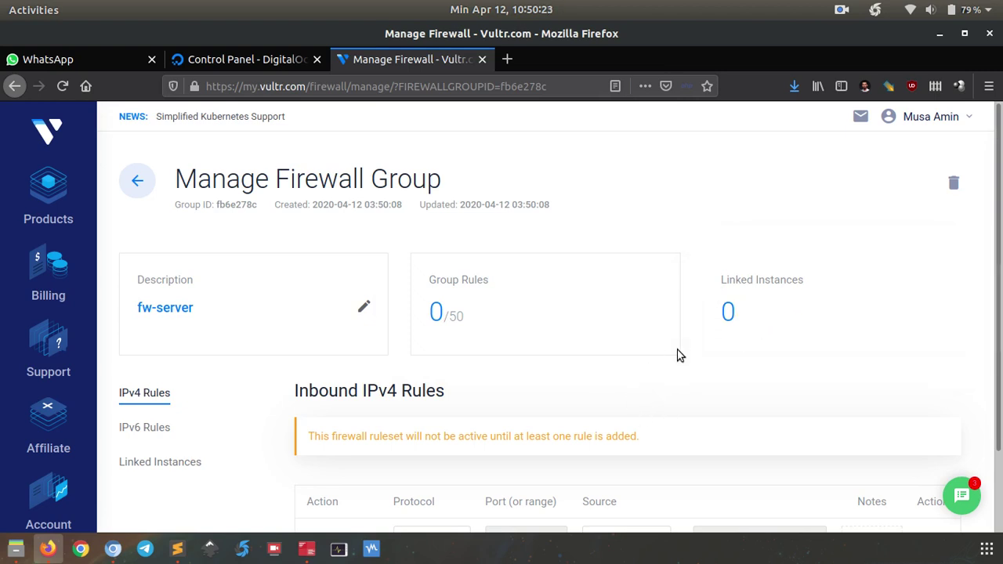
{"action": "scroll", "coordinate": [678, 355], "scroll_direction": "down", "scroll_amount": 3}
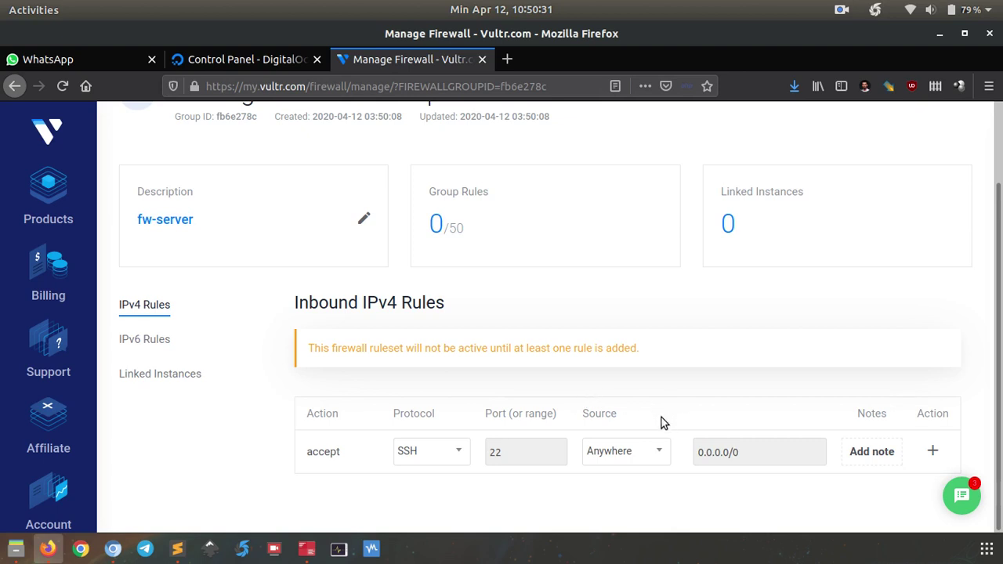
{"action": "left_click", "coordinate": [933, 452]}
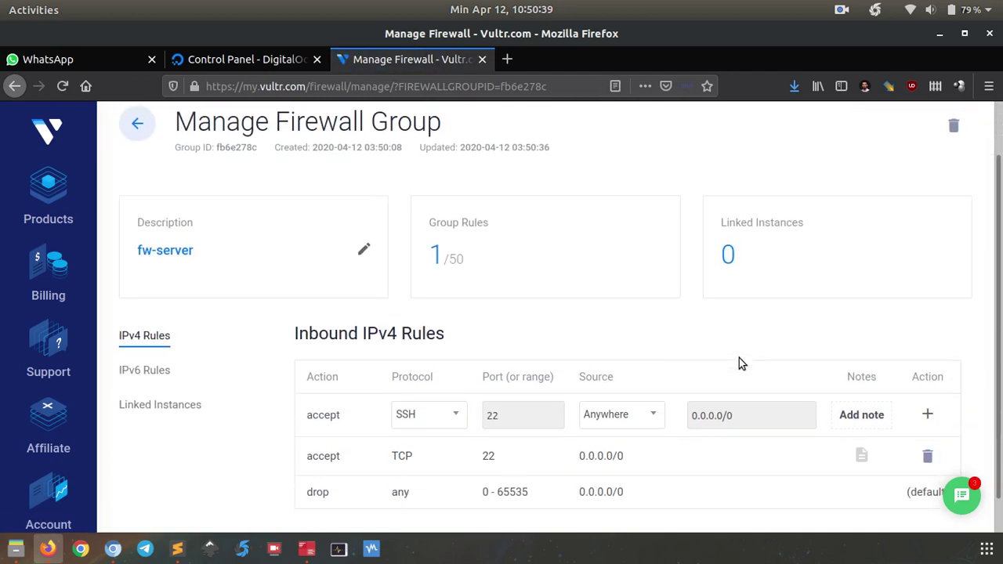
Step: Examine the inbound IPv4 rules, especially the action and port range of the default rule
{"action": "scroll", "coordinate": [739, 358], "scroll_direction": "down", "scroll_amount": 3}
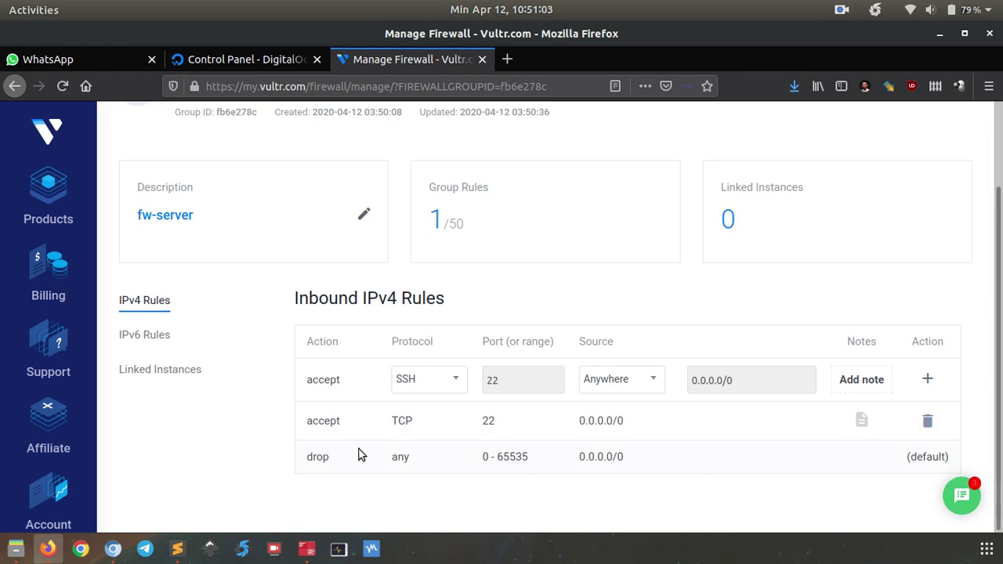
{"action": "double_click", "coordinate": [312, 458]}
{"action": "left_click_drag", "start_coordinate": [481, 457], "coordinate": [528, 457]}
{"action": "left_click", "coordinate": [491, 462]}
{"action": "scroll", "coordinate": [507, 466], "scroll_direction": "up", "scroll_amount": 3}
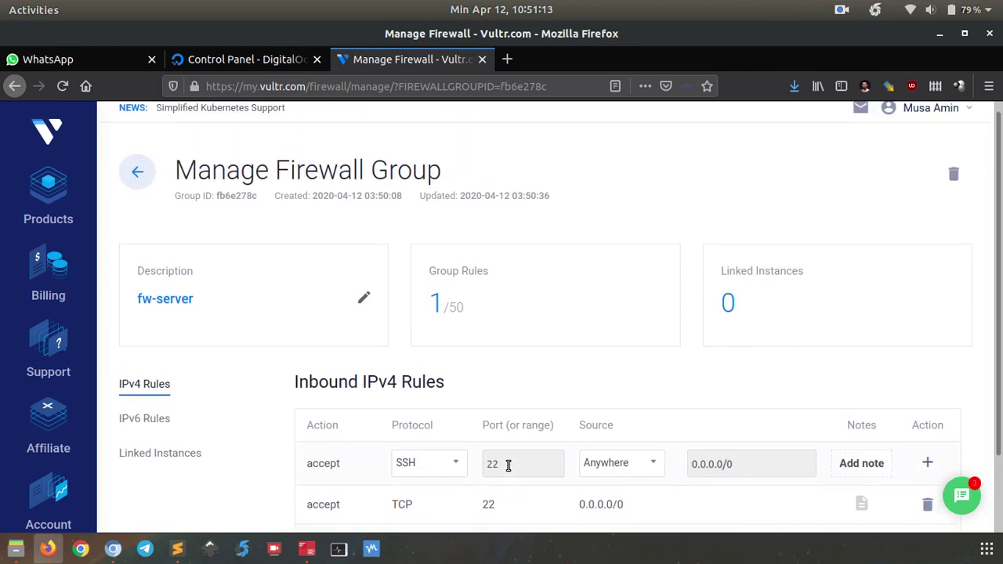
{"action": "scroll", "coordinate": [509, 470], "scroll_direction": "down", "scroll_amount": 2}
{"action": "scroll", "coordinate": [634, 436], "scroll_direction": "up", "scroll_amount": 3}
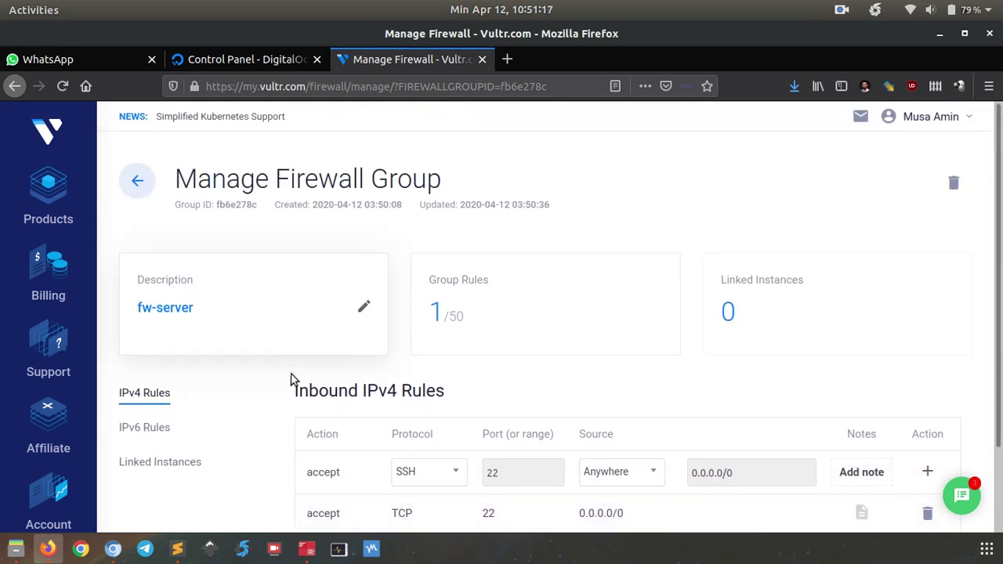
Step: Link the instance named server (149.28.142.76) to the firewall group and return to its inbound IPv4 rules
{"action": "left_click", "coordinate": [164, 463]}
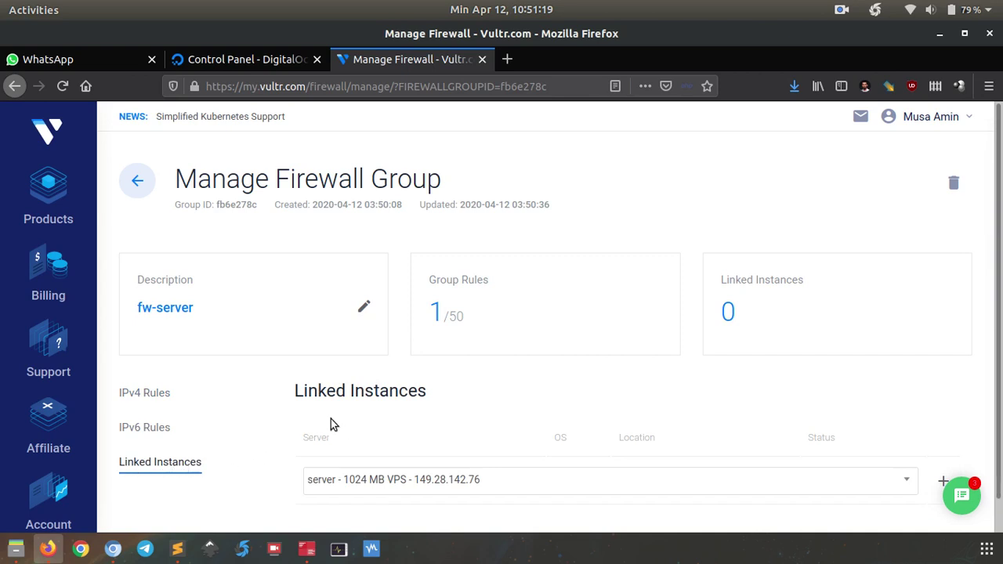
{"action": "scroll", "coordinate": [667, 372], "scroll_direction": "down", "scroll_amount": 1}
{"action": "left_click", "coordinate": [547, 447]}
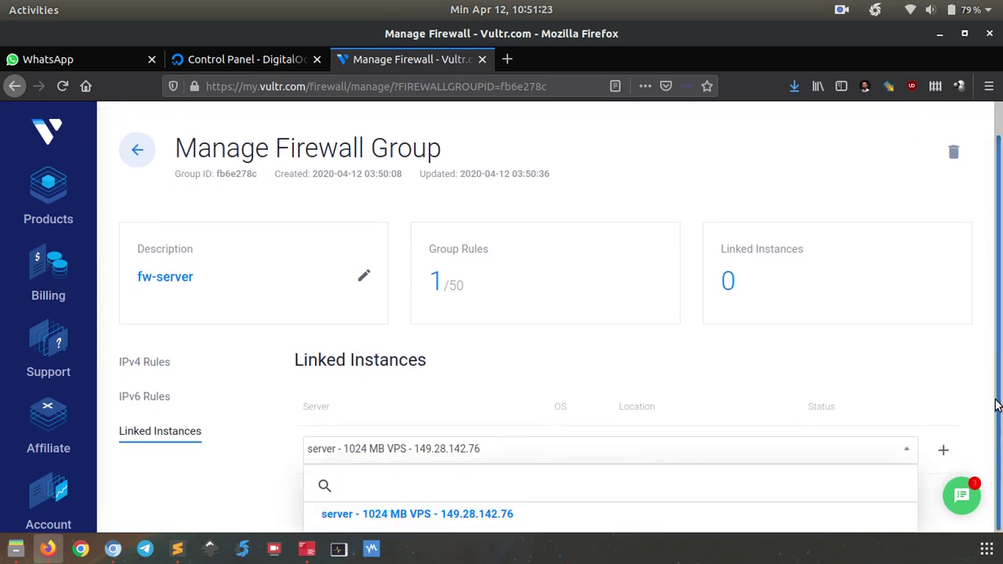
{"action": "left_click", "coordinate": [416, 514]}
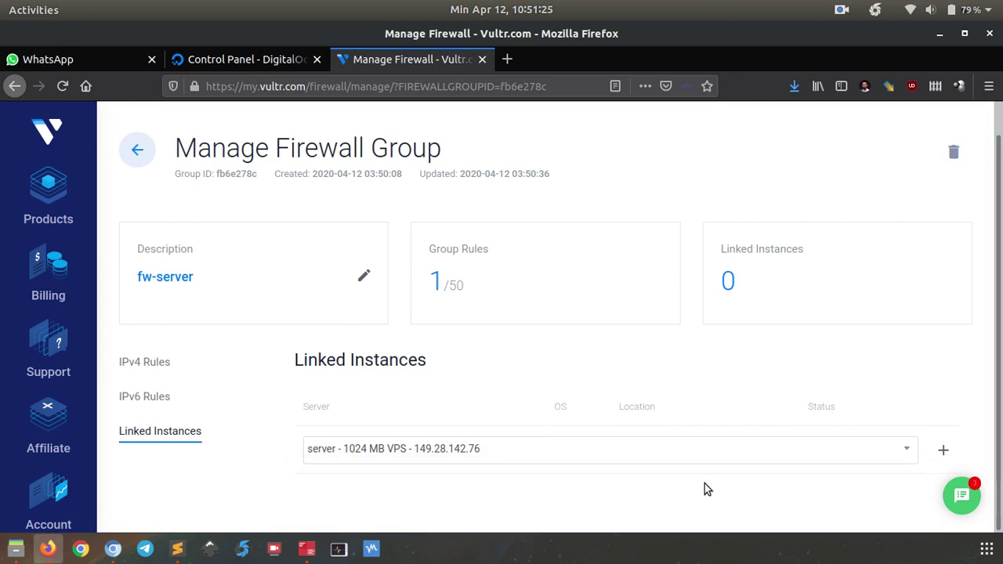
{"action": "left_click", "coordinate": [944, 452]}
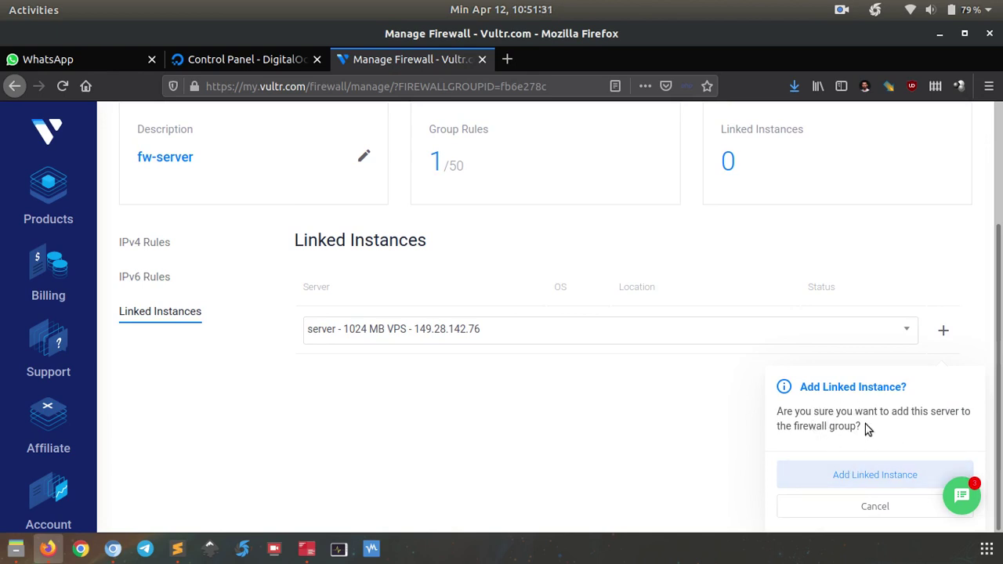
{"action": "left_click", "coordinate": [838, 477]}
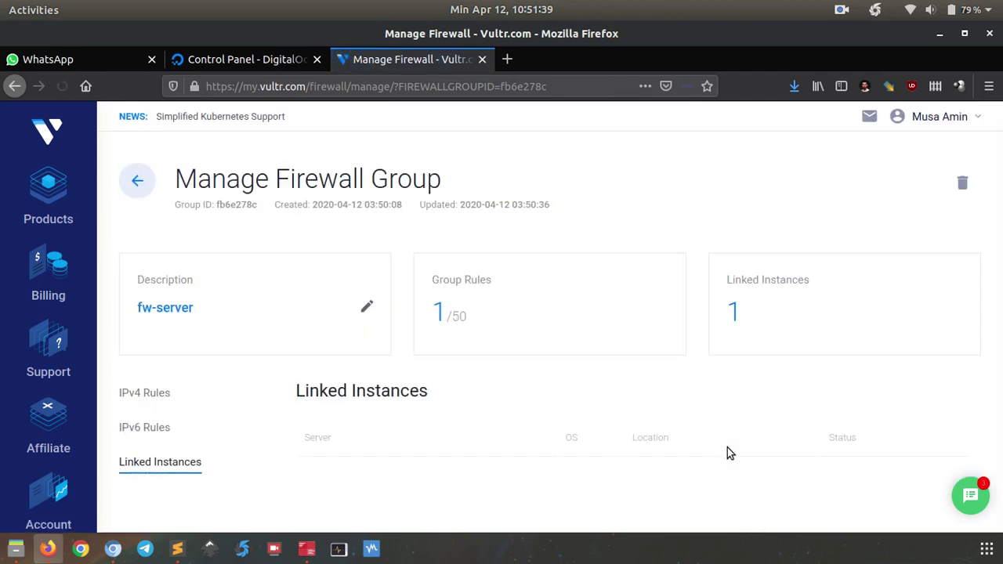
{"action": "scroll", "coordinate": [518, 377], "scroll_direction": "down", "scroll_amount": 1}
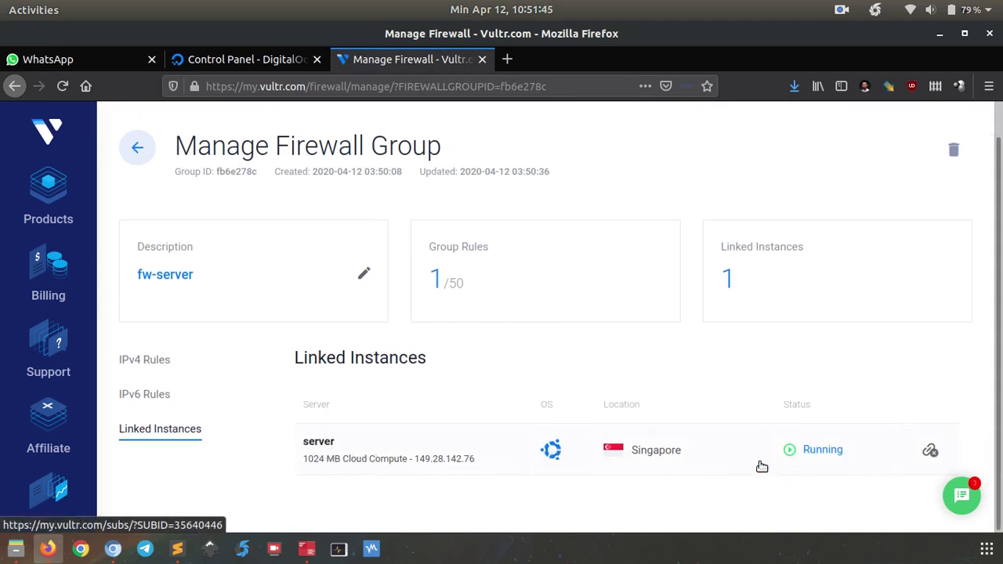
{"action": "left_click", "coordinate": [162, 359]}
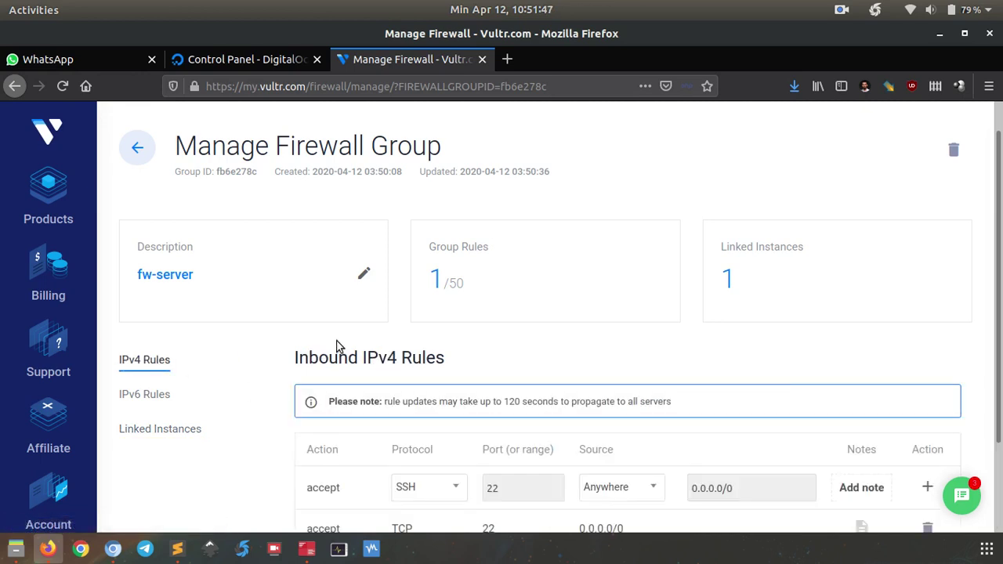
{"action": "scroll", "coordinate": [515, 330], "scroll_direction": "down", "scroll_amount": 3}
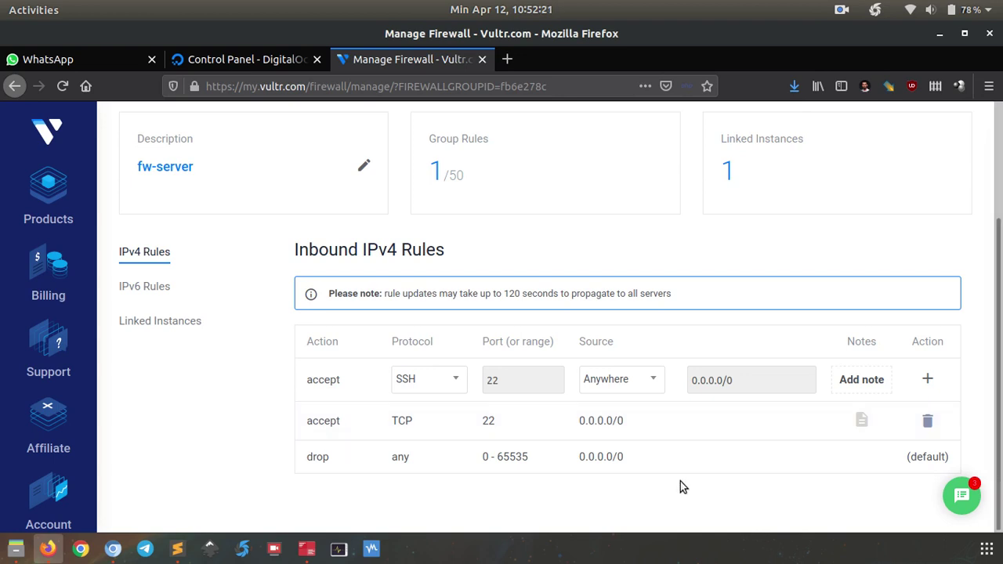
Step: Switch to the terminal, test SSH access with "ssh server", and log out to a cleared prompt
{"action": "left_click", "coordinate": [306, 548]}
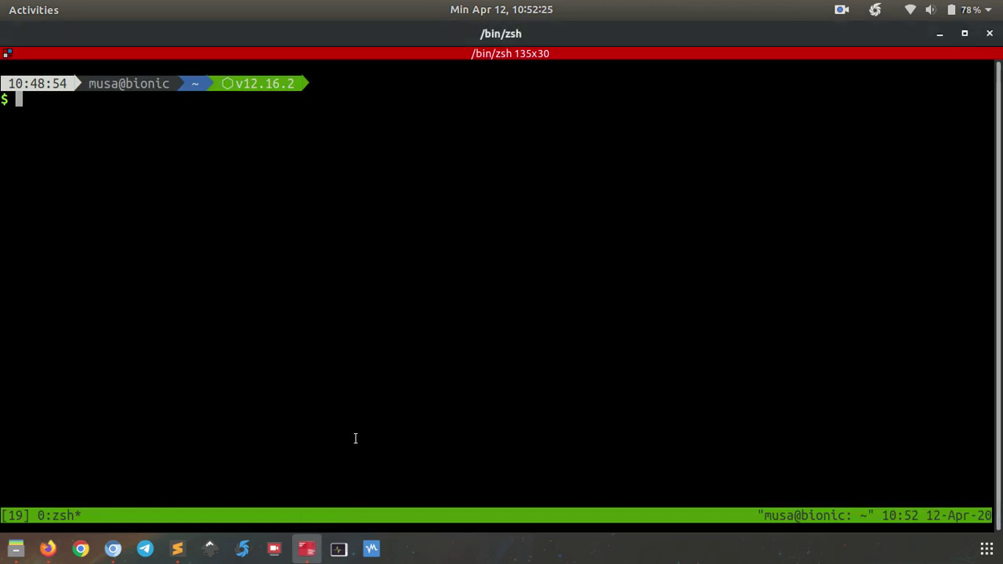
{"action": "type", "text": "ssh server"}
{"action": "key", "text": "Return"}
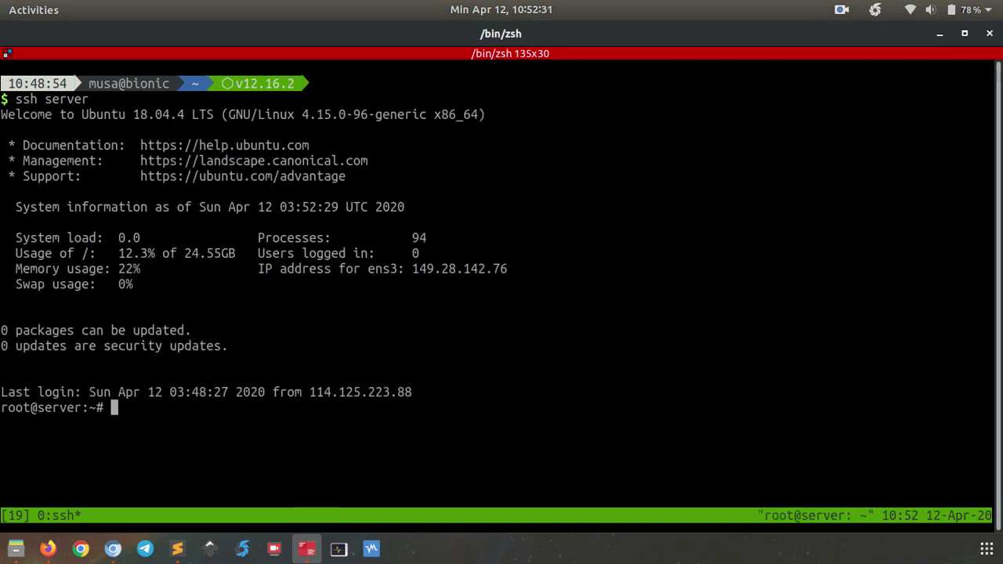
{"action": "key", "text": "ctrl+d"}
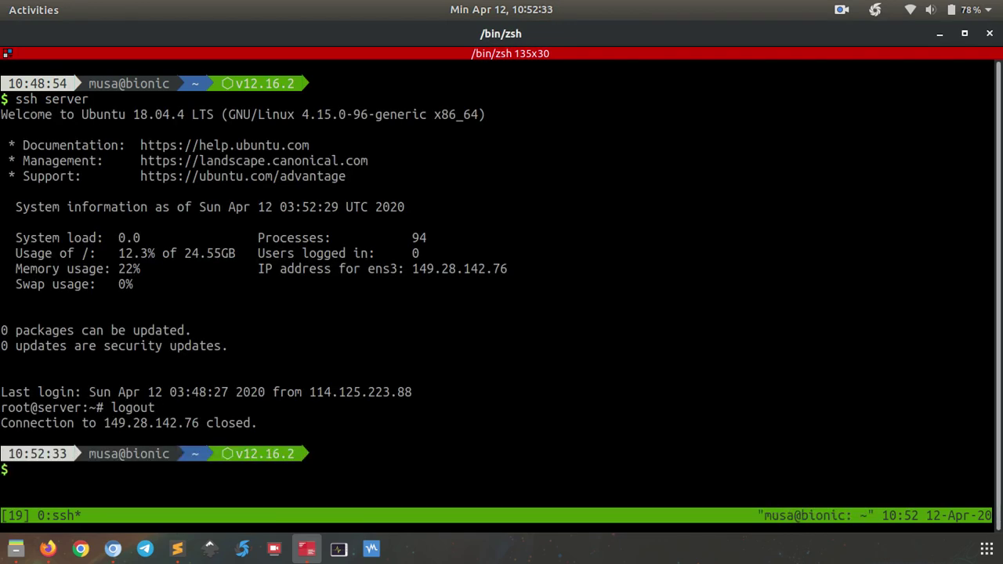
{"action": "key", "text": "ctrl+l"}
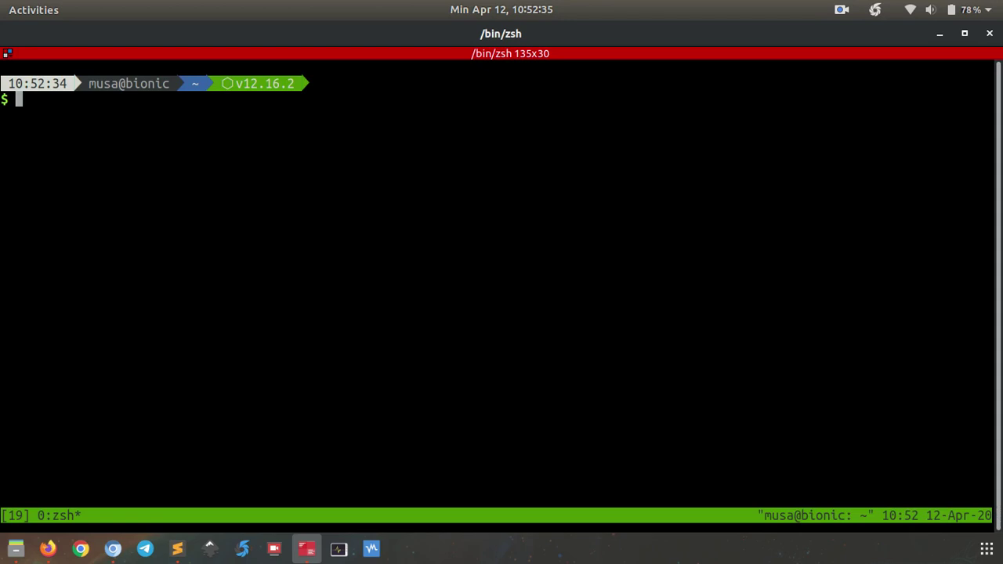
Step: Ping the server at 149.28.142.76 to test its ICMP reachability
{"action": "type", "text": "ping"}
{"action": "type", "text": "149.28.142.76"}
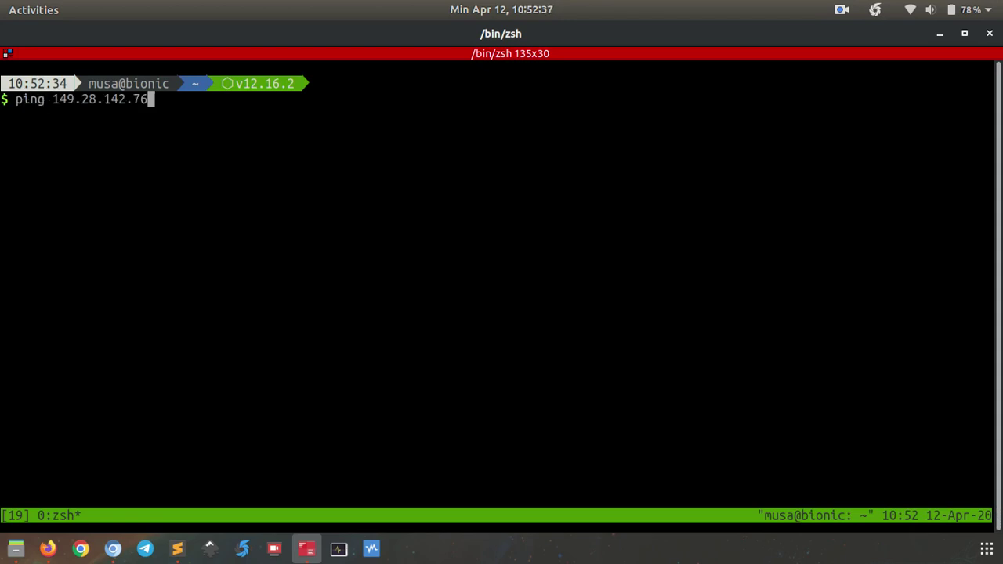
{"action": "key", "text": "Return"}
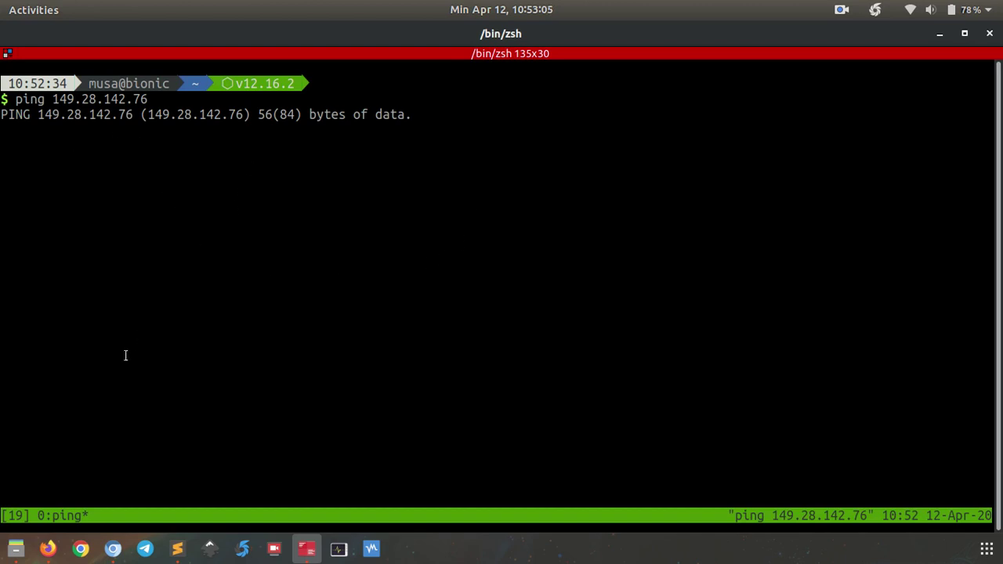
Step: Switch to Chromium, close the old blog session, and load blog.defnex.com in a fresh incognito window
{"action": "left_click", "coordinate": [113, 548]}
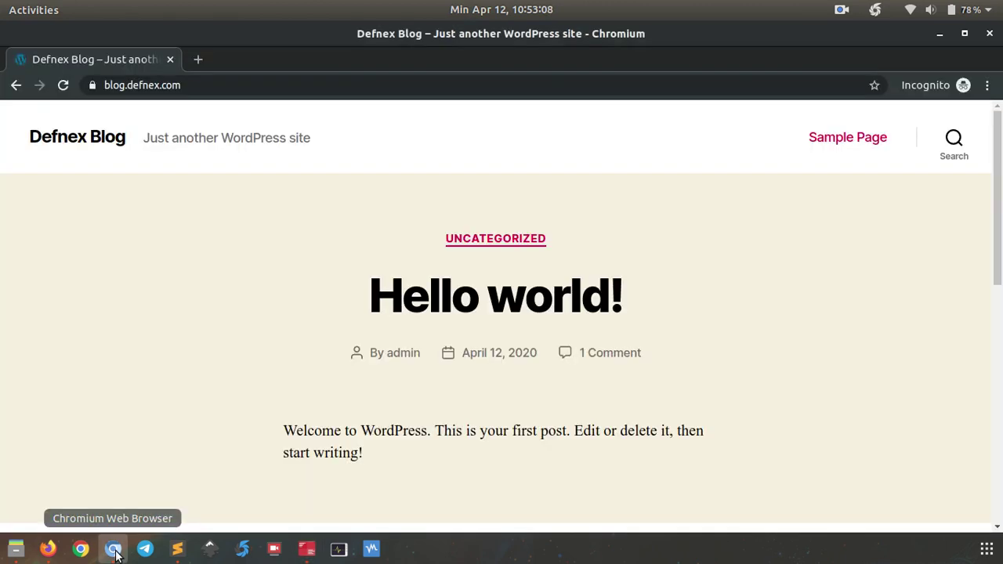
{"action": "left_click", "coordinate": [199, 59]}
{"action": "left_click", "coordinate": [173, 60]}
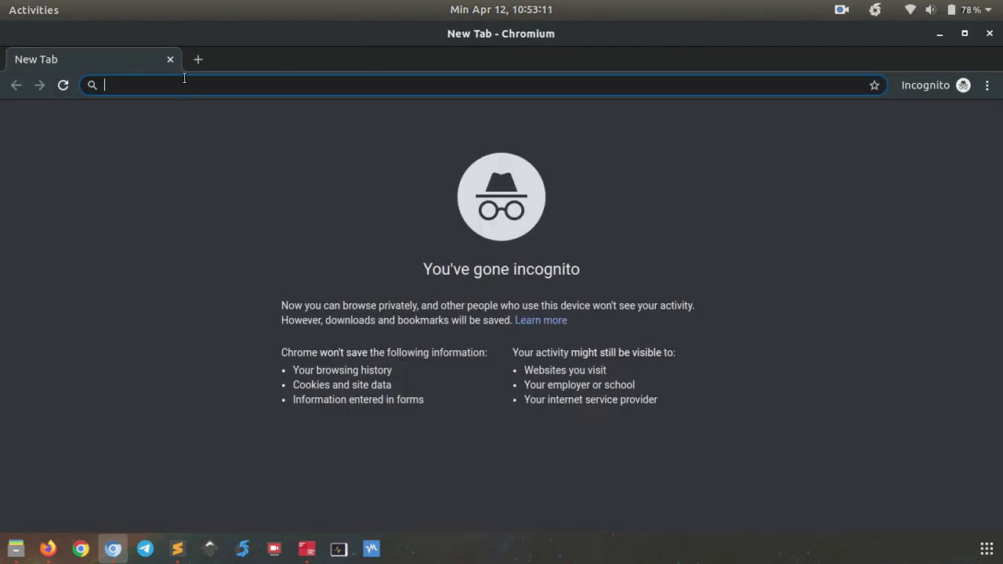
{"action": "left_click", "coordinate": [169, 60]}
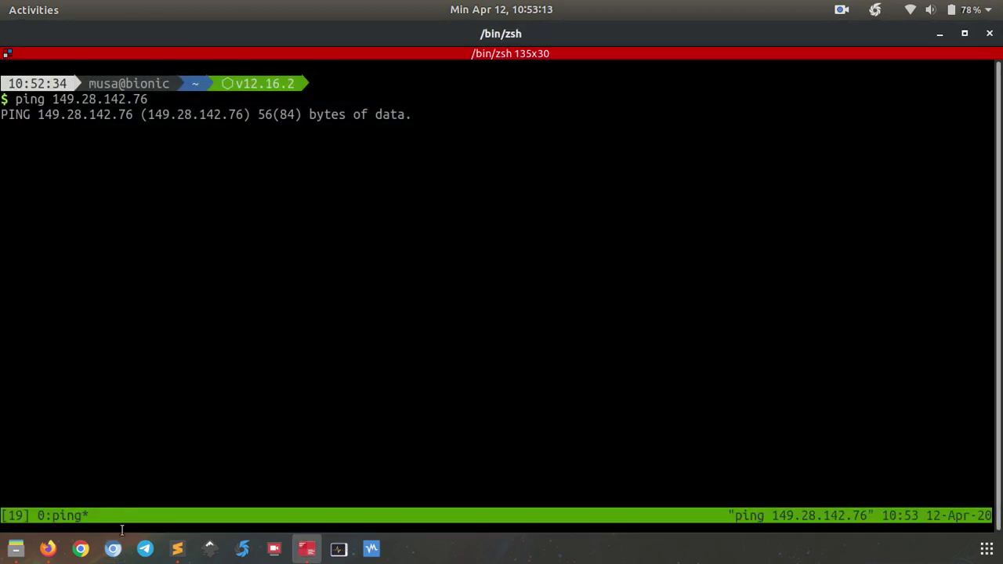
{"action": "right_click", "coordinate": [114, 549]}
{"action": "left_click", "coordinate": [94, 396]}
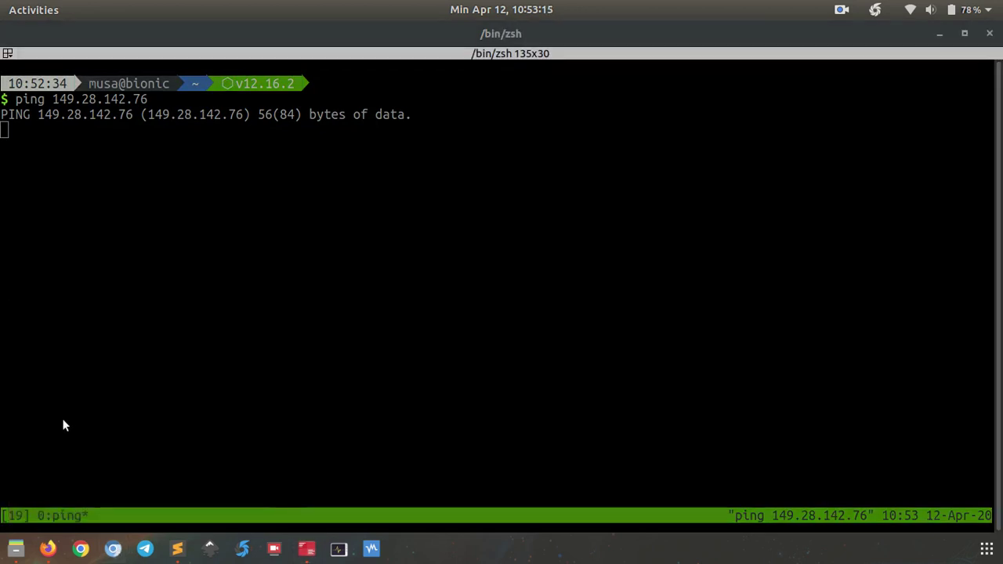
{"action": "type", "text": "blog."}
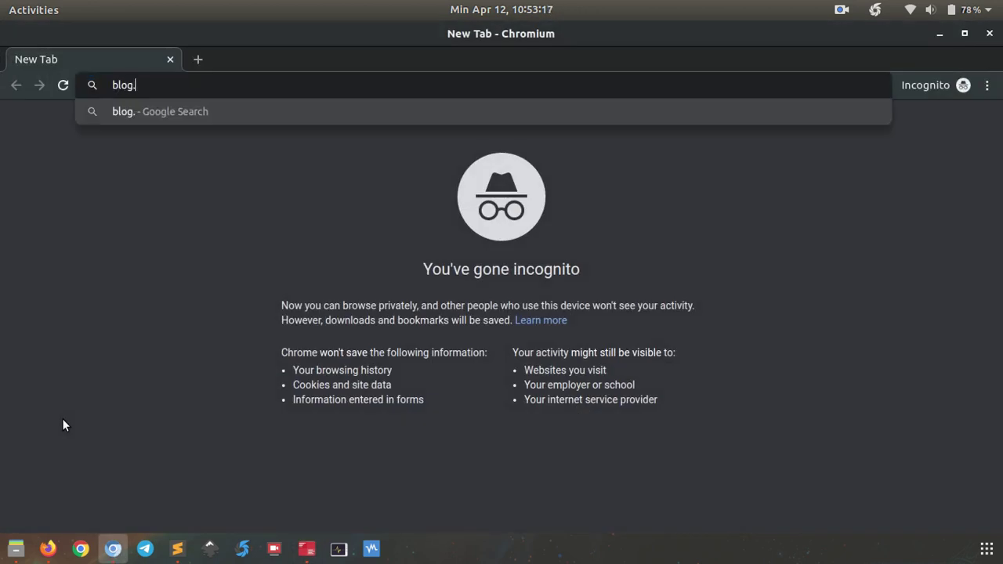
{"action": "type", "text": "defnex.com"}
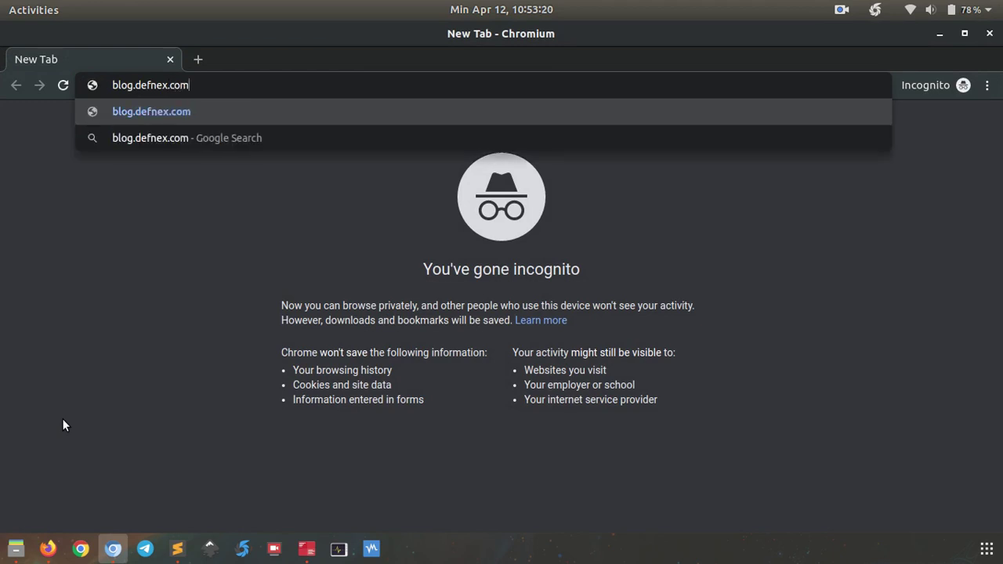
{"action": "key", "text": "Return"}
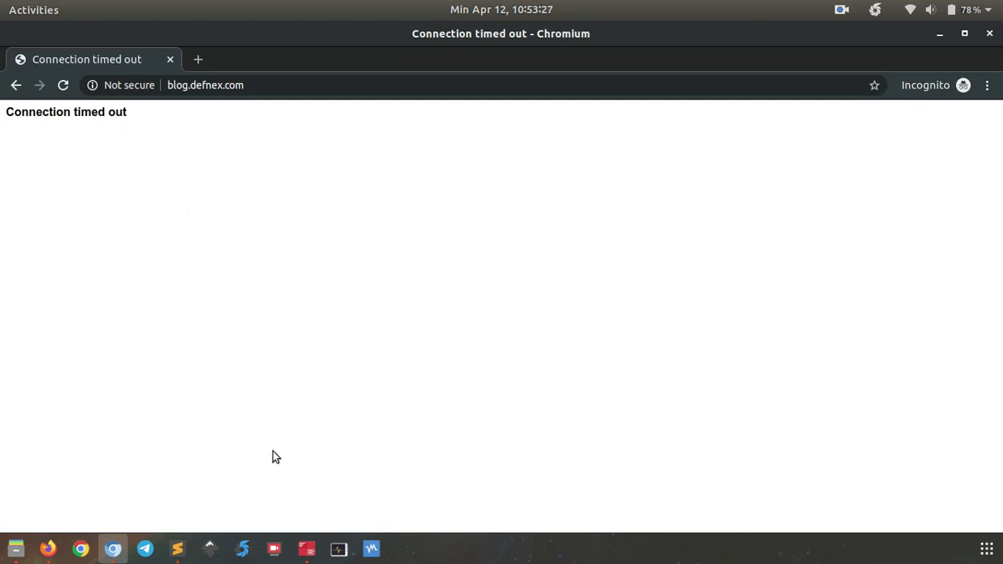
Step: Switch to Firefox and add an inbound IPv4 rule to the firewall group that accepts ICMP from anywhere
{"action": "left_click", "coordinate": [48, 548]}
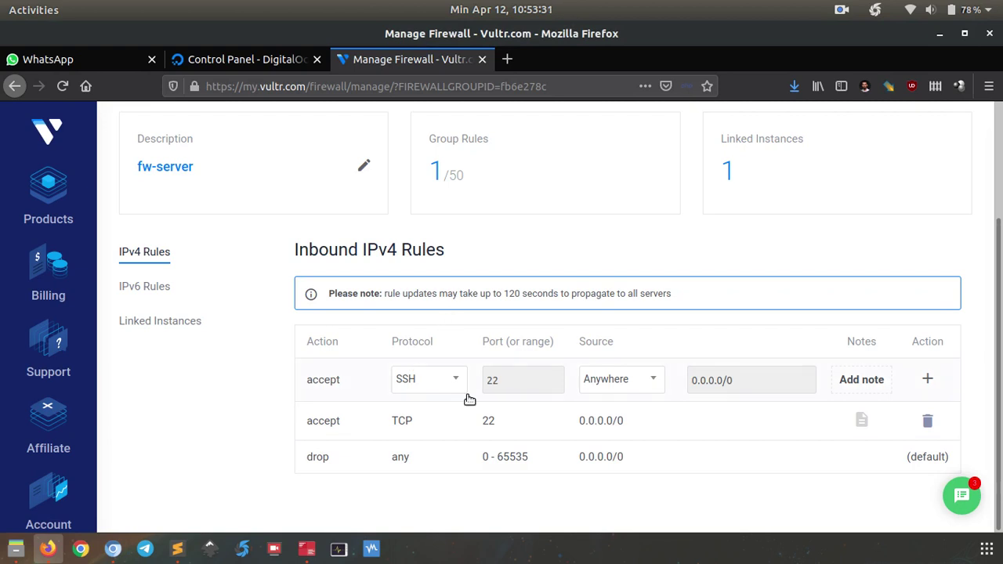
{"action": "left_click", "coordinate": [420, 377]}
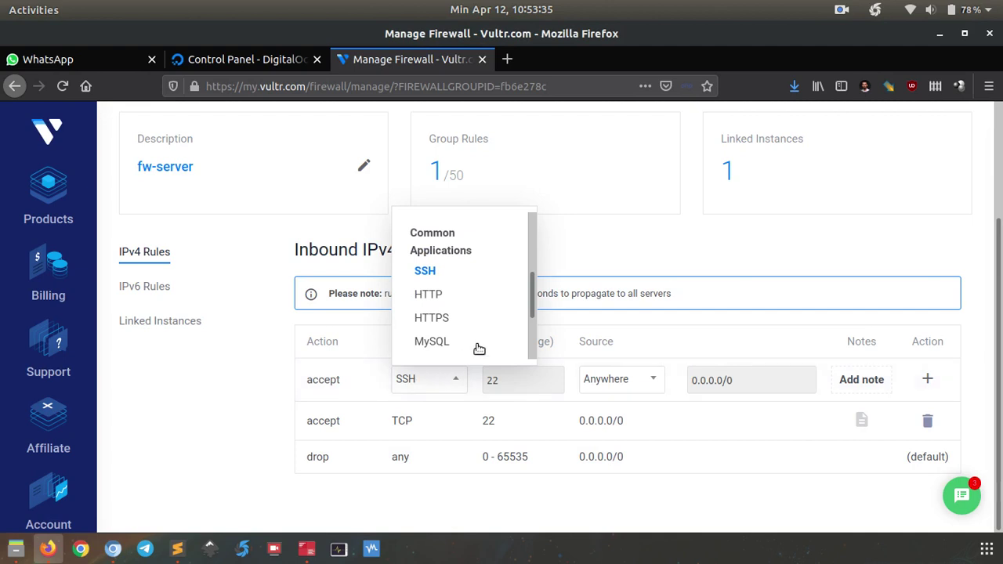
{"action": "scroll", "coordinate": [502, 270], "scroll_direction": "down", "scroll_amount": 1}
{"action": "scroll", "coordinate": [498, 269], "scroll_direction": "down", "scroll_amount": 1}
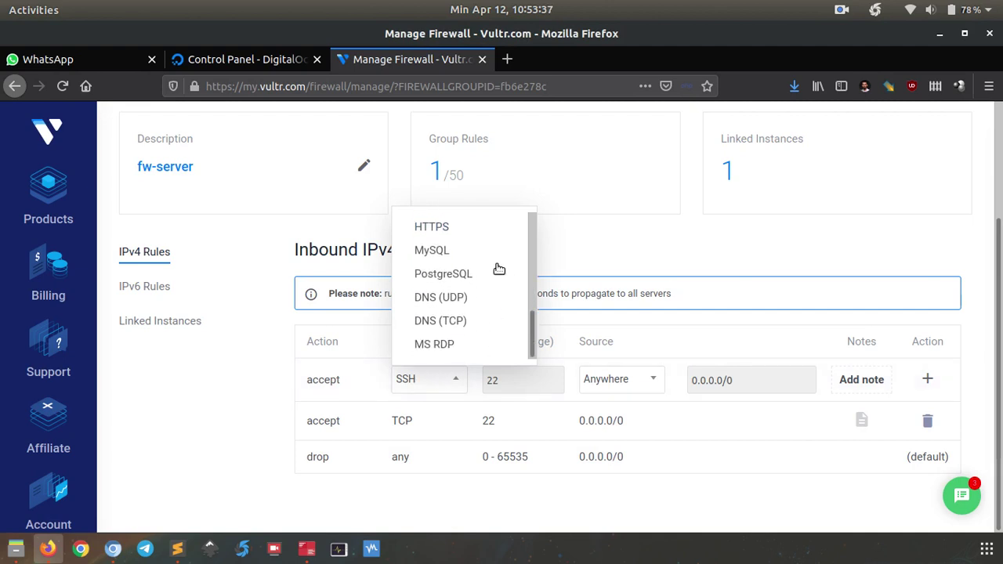
{"action": "scroll", "coordinate": [498, 270], "scroll_direction": "up", "scroll_amount": 5}
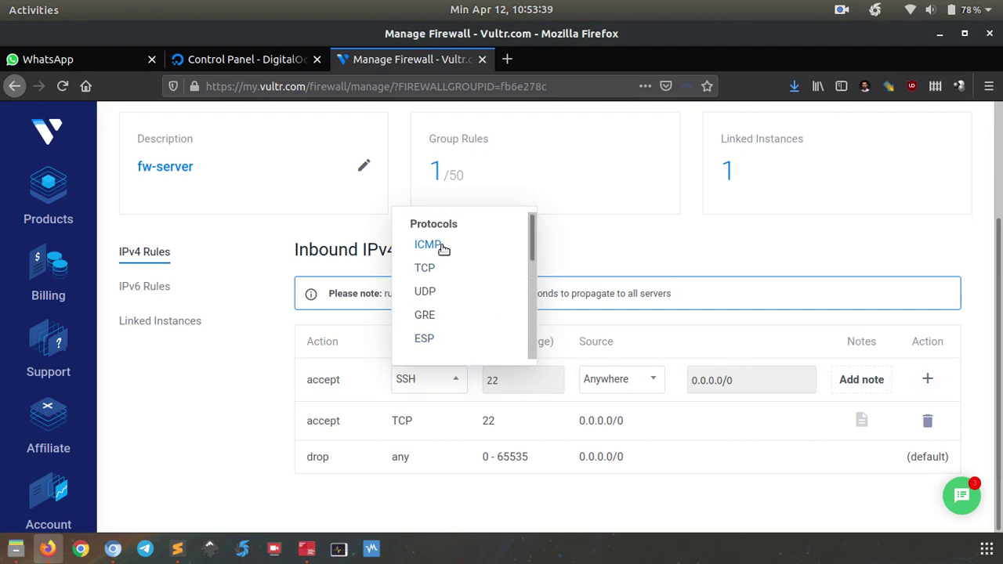
{"action": "left_click", "coordinate": [440, 249]}
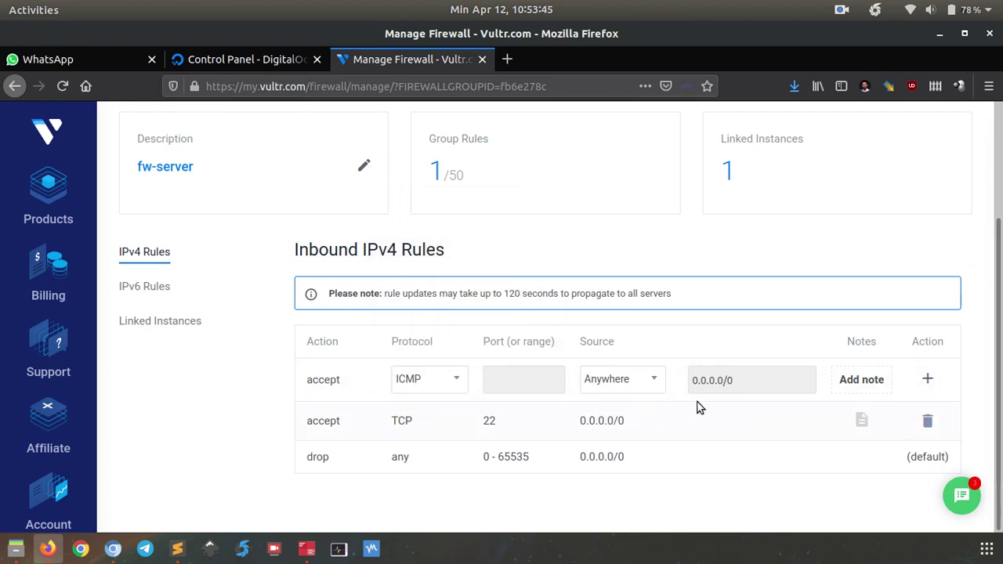
{"action": "left_click", "coordinate": [929, 382]}
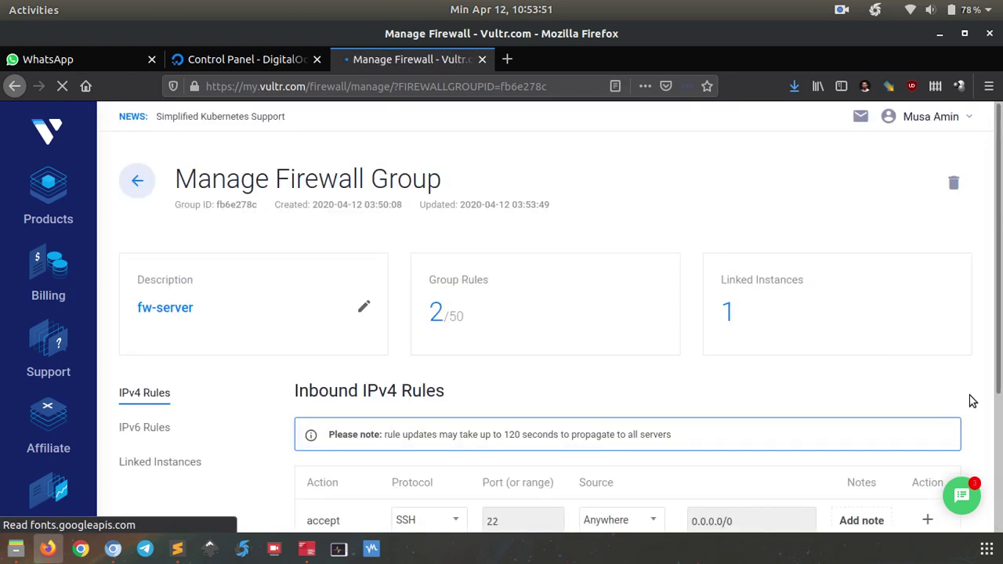
{"action": "scroll", "coordinate": [968, 387], "scroll_direction": "down", "scroll_amount": 4}
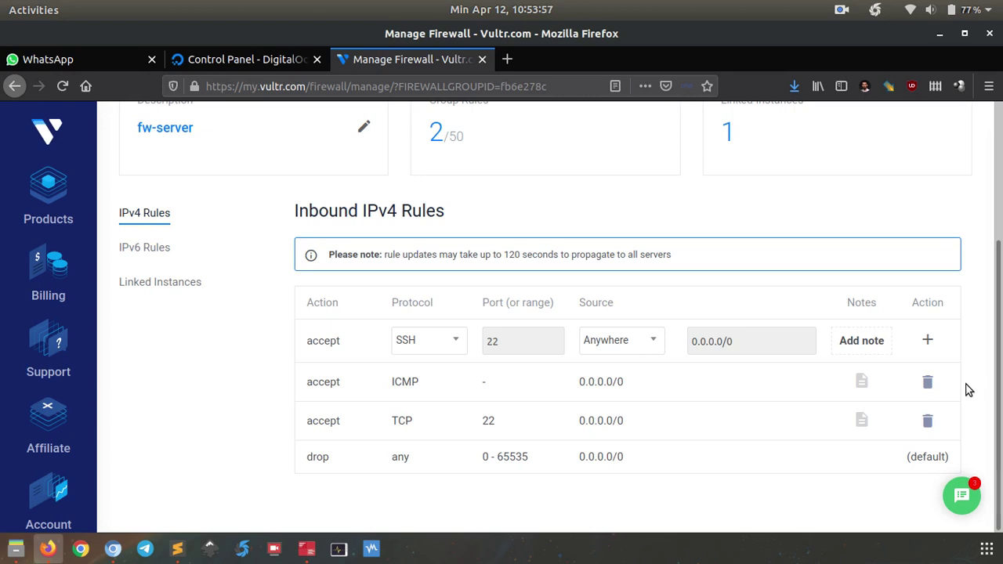
Step: Retest the server by rerunning the ping to 149.28.142.76 in the terminal and reloading blog.defnex.com in Chromium
{"action": "left_click", "coordinate": [306, 548]}
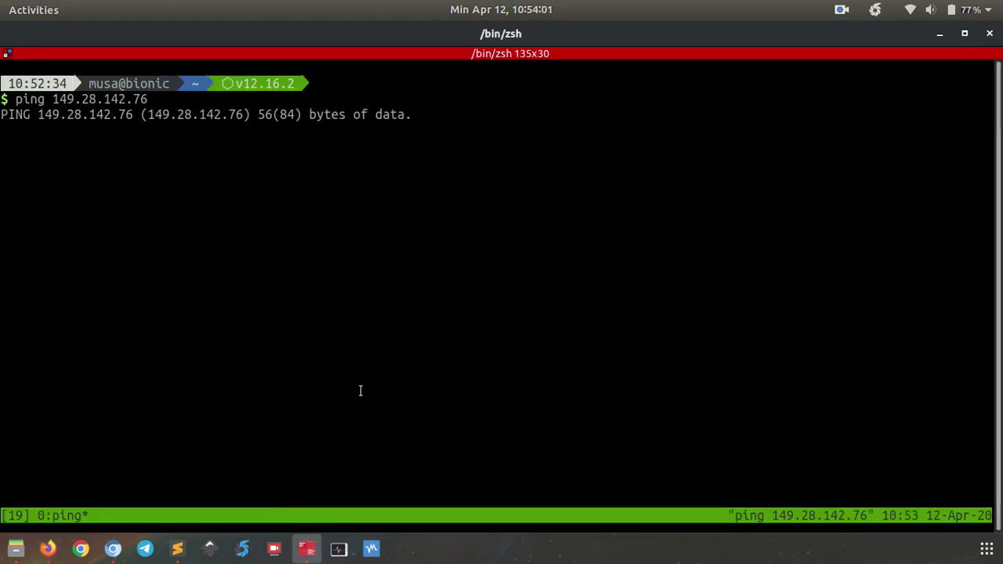
{"action": "key", "text": "ctrl+c"}
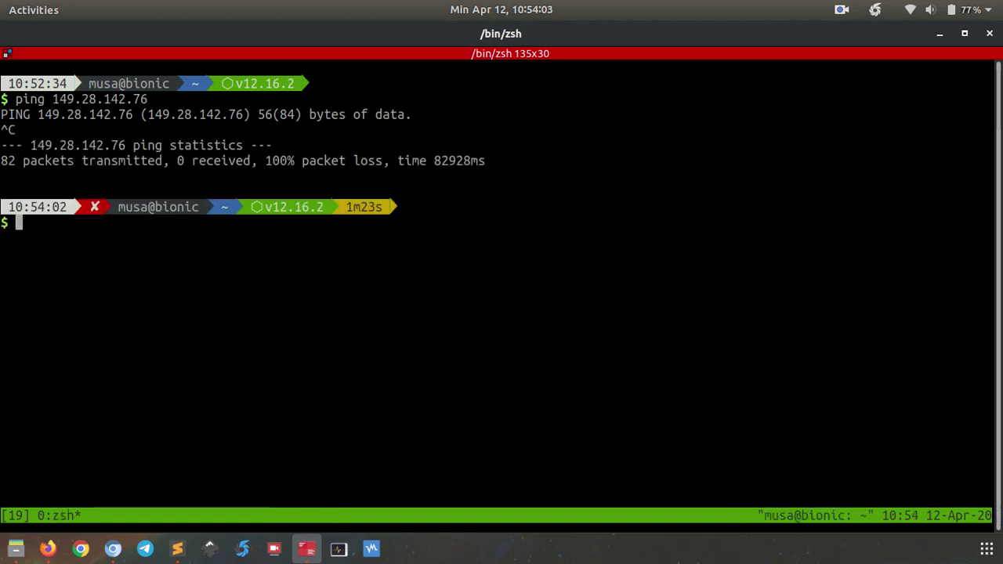
{"action": "key", "text": "ctrl+l"}
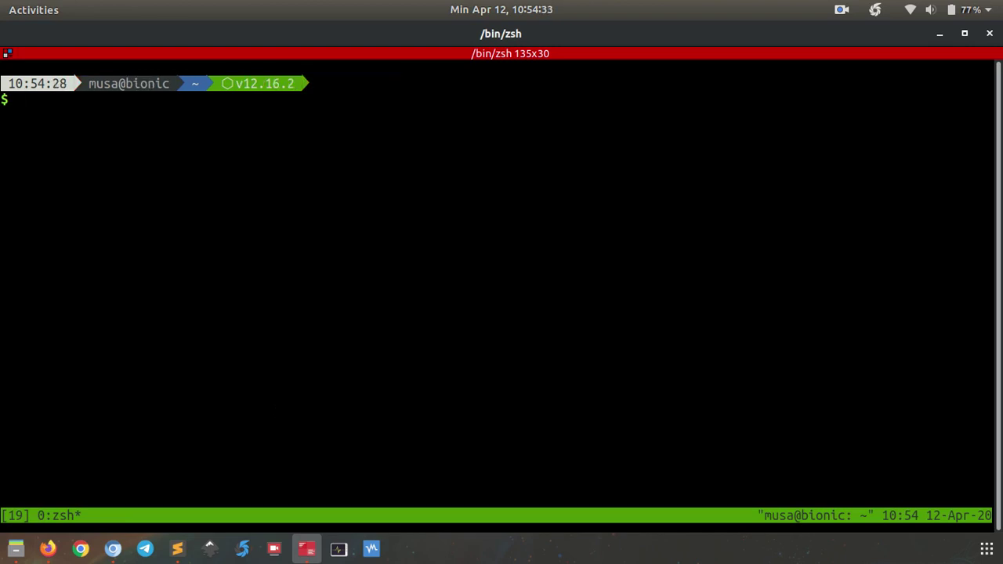
{"action": "key", "text": "Up"}
{"action": "key", "text": "Return"}
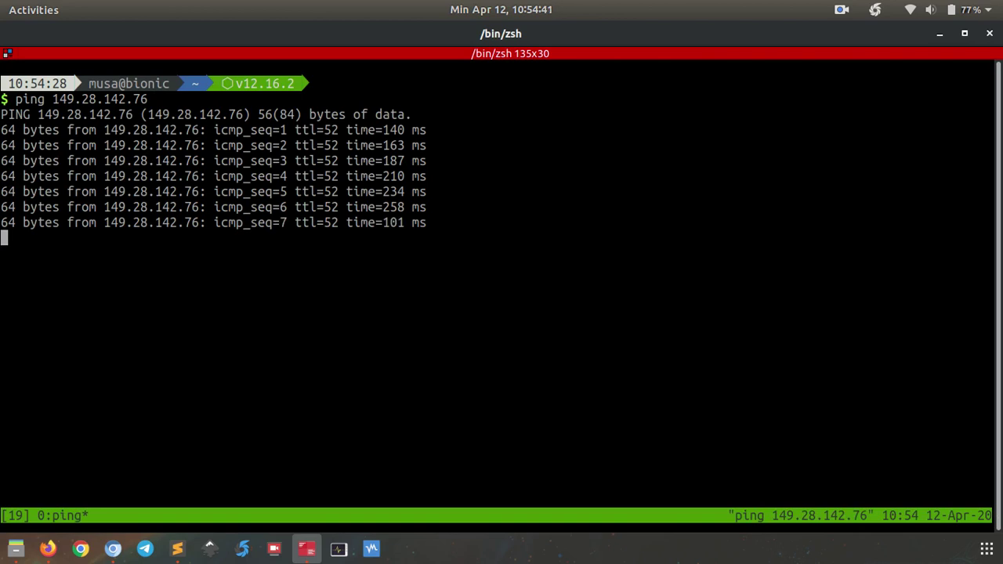
{"action": "left_click", "coordinate": [113, 549]}
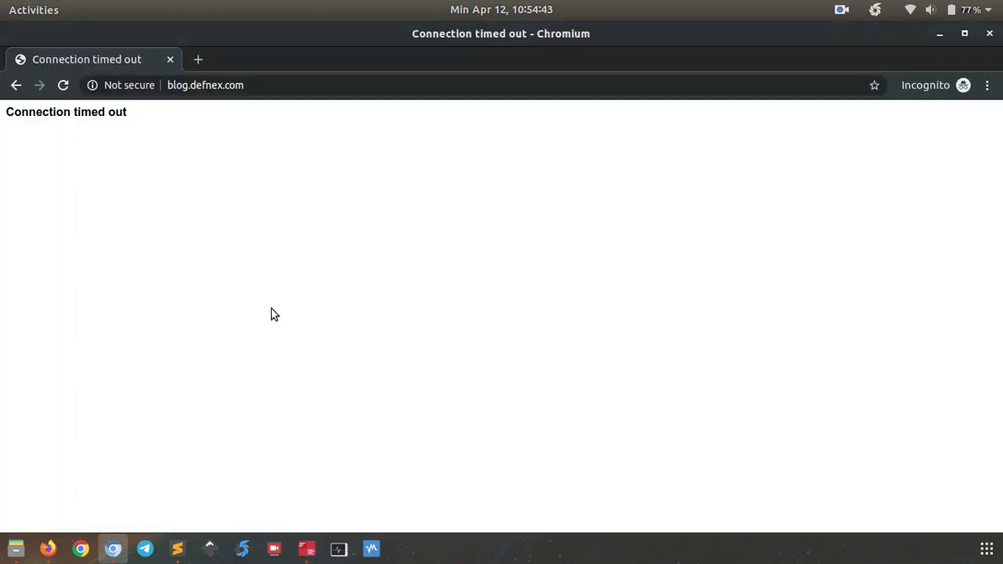
{"action": "left_click", "coordinate": [63, 85]}
Step: Switch to Firefox and add an inbound IPv4 rule to the firewall group that accepts HTTP on port 80 from anywhere
{"action": "left_click", "coordinate": [48, 548]}
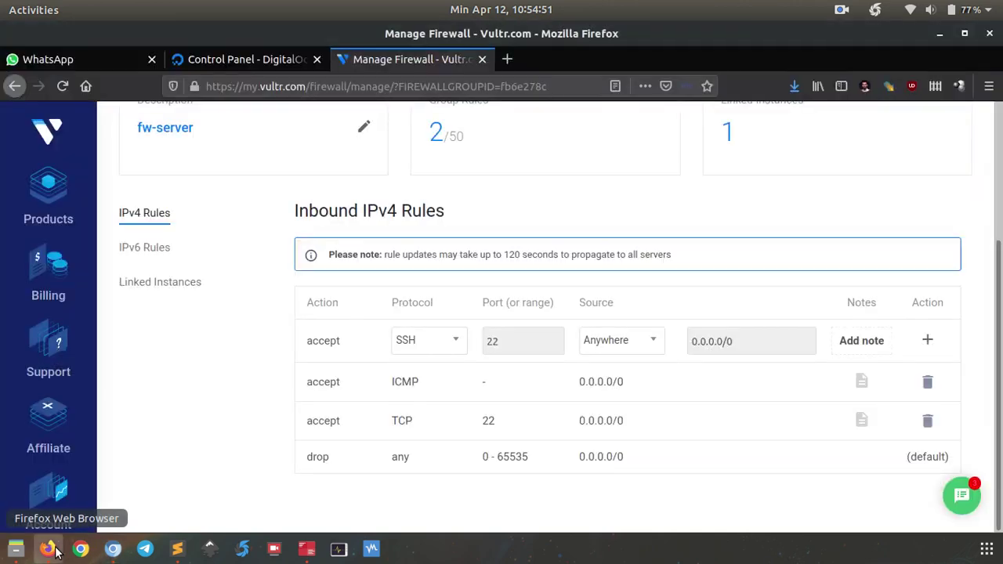
{"action": "left_click", "coordinate": [451, 344]}
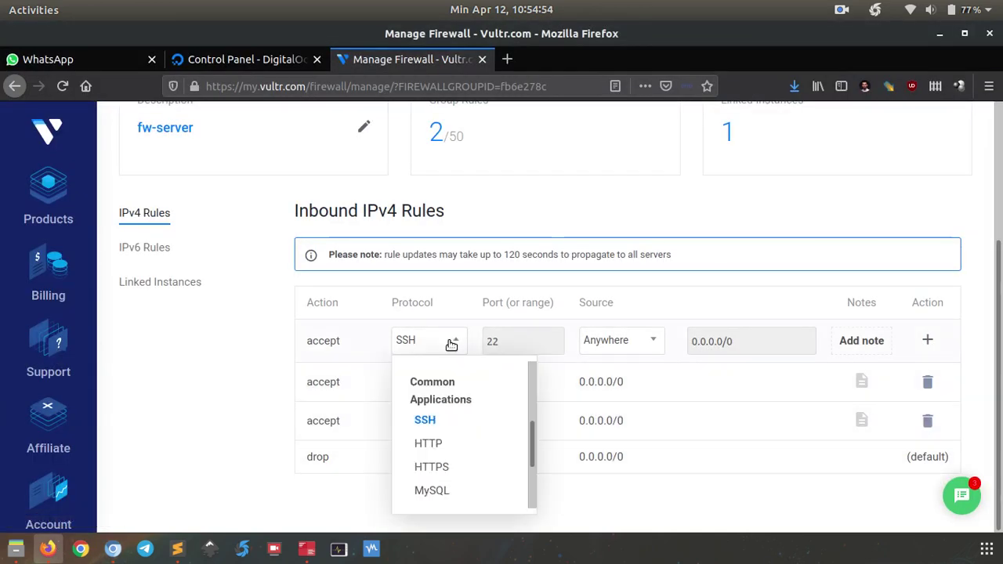
{"action": "left_click", "coordinate": [446, 447]}
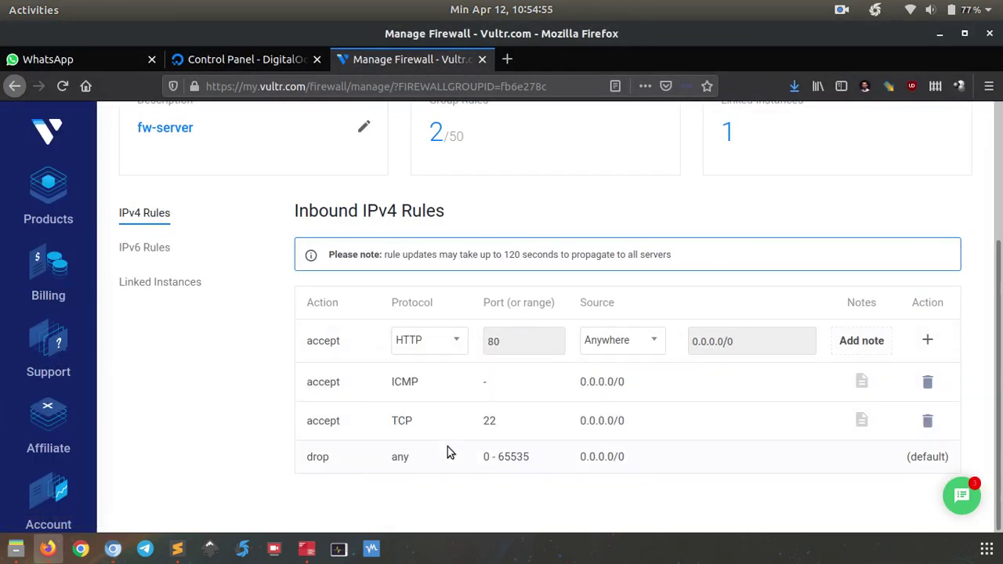
{"action": "left_click", "coordinate": [928, 340]}
{"action": "scroll", "coordinate": [206, 342], "scroll_direction": "down", "scroll_amount": 5}
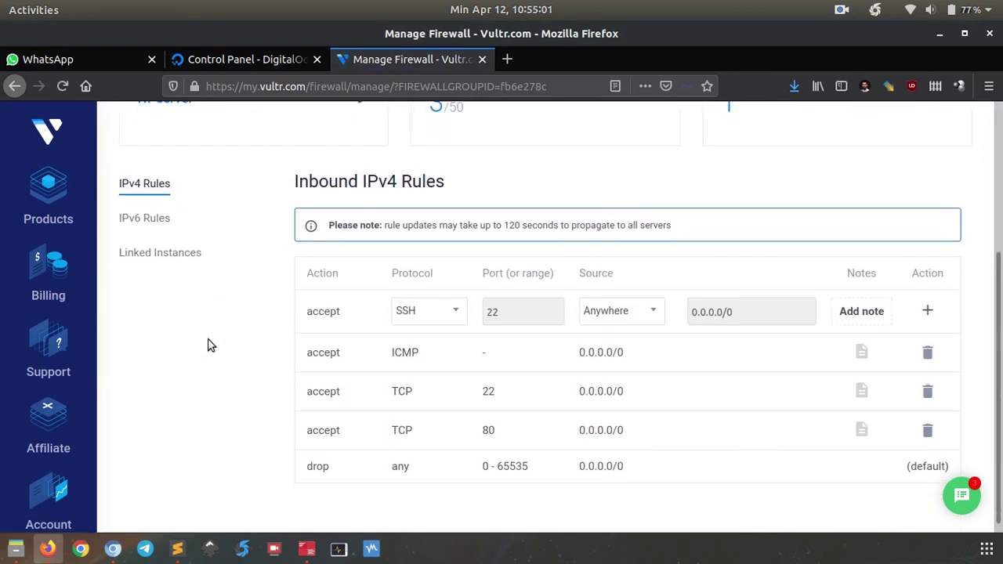
Step: Add an inbound IPv4 rule that accepts HTTPS on port 443 from anywhere
{"action": "left_click", "coordinate": [448, 307]}
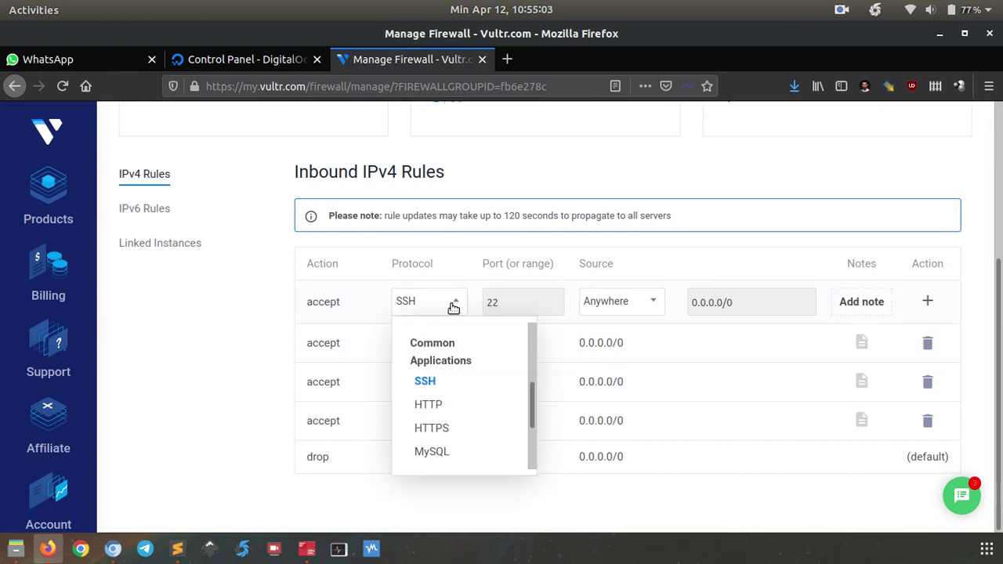
{"action": "left_click", "coordinate": [431, 428]}
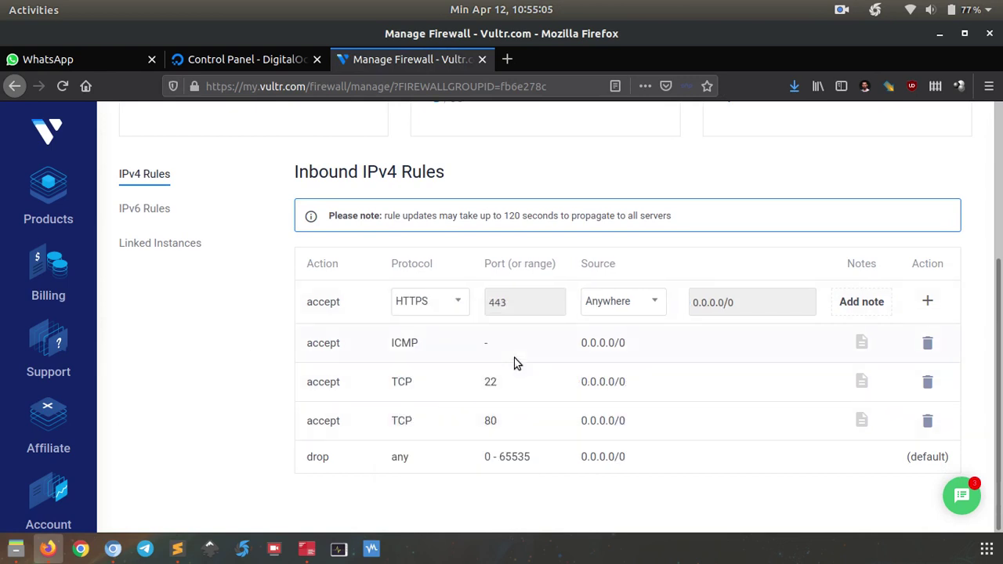
{"action": "left_click", "coordinate": [930, 305]}
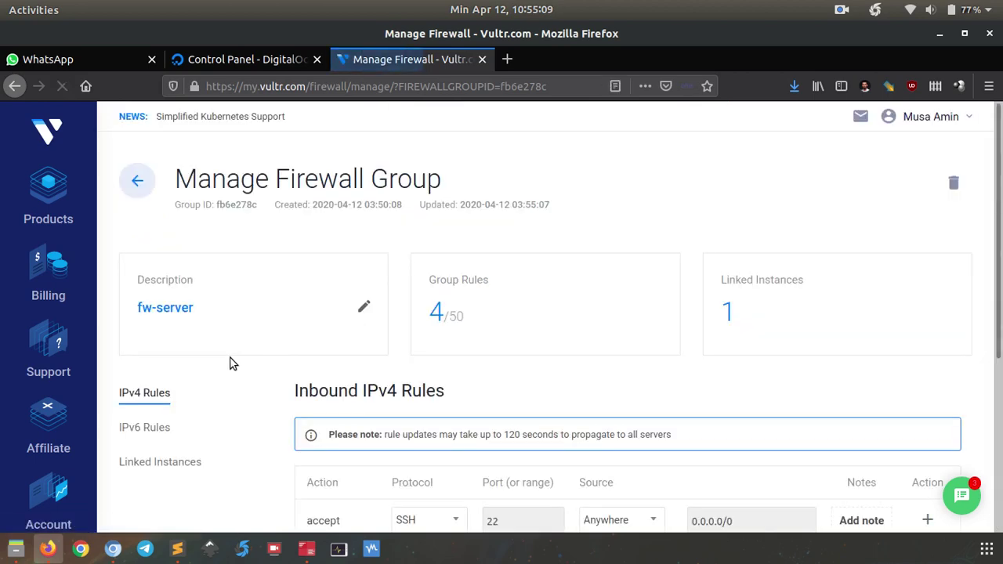
{"action": "scroll", "coordinate": [208, 395], "scroll_direction": "down", "scroll_amount": 3}
{"action": "scroll", "coordinate": [205, 394], "scroll_direction": "down", "scroll_amount": 2}
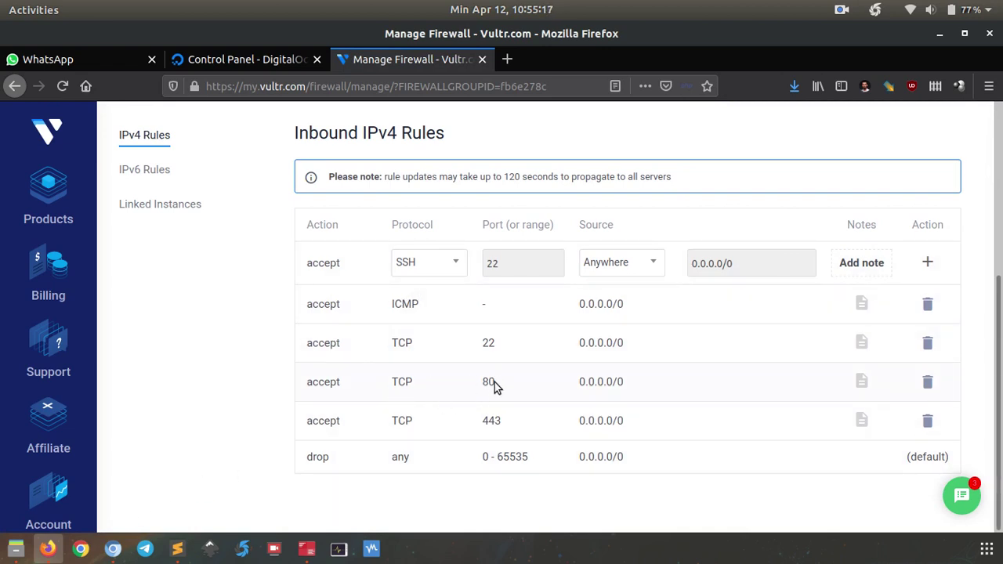
Step: Switch to Chromium and reload blog.defnex.com to retest web access, retrying until the page loads
{"action": "left_click", "coordinate": [113, 548]}
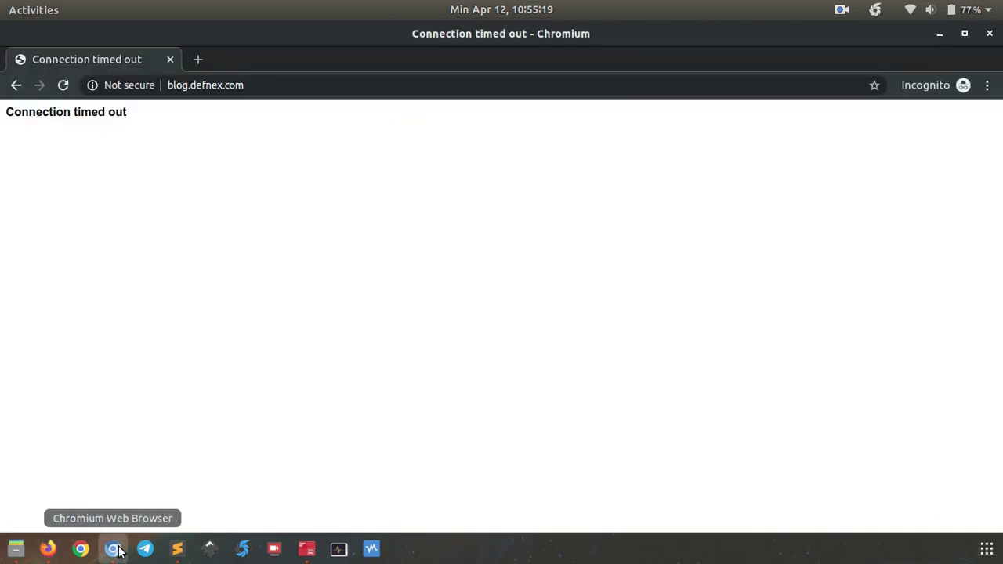
{"action": "left_click", "coordinate": [64, 87]}
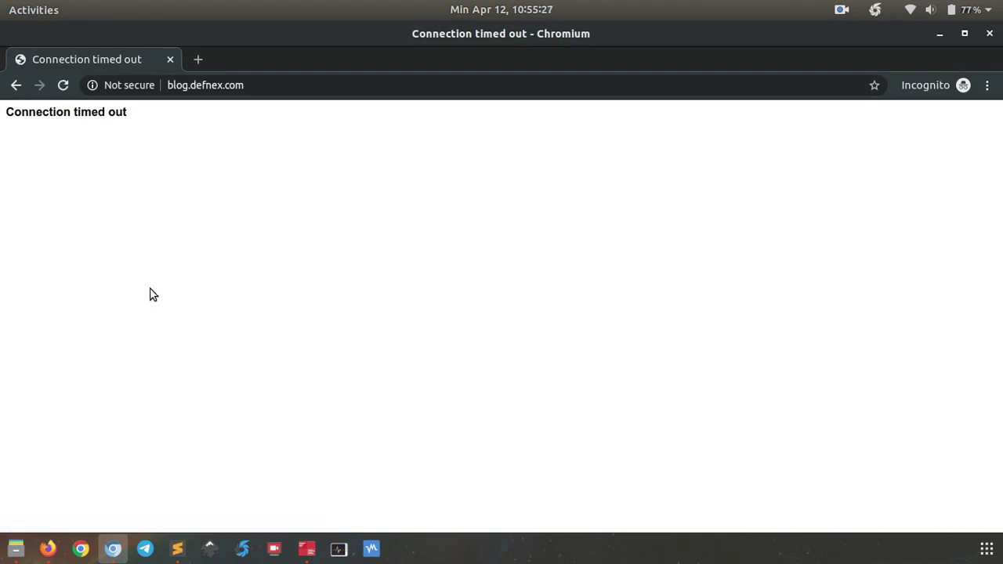
{"action": "left_click", "coordinate": [63, 85]}
{"action": "left_click", "coordinate": [64, 86]}
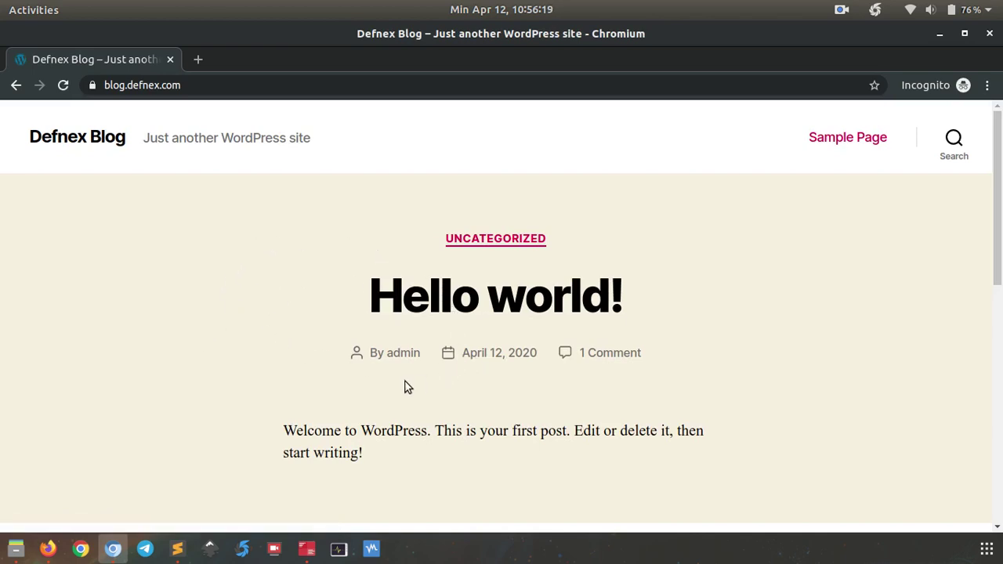
Step: Switch to Firefox and add an inbound IPv4 rule that accepts TCP on custom port 10234 from anywhere
{"action": "left_click", "coordinate": [49, 550]}
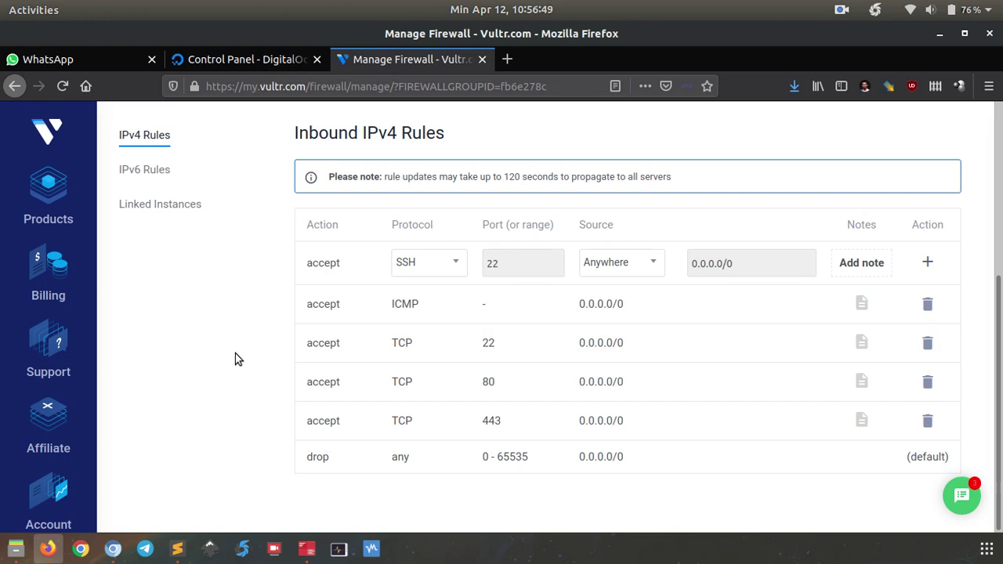
{"action": "left_click", "coordinate": [436, 269]}
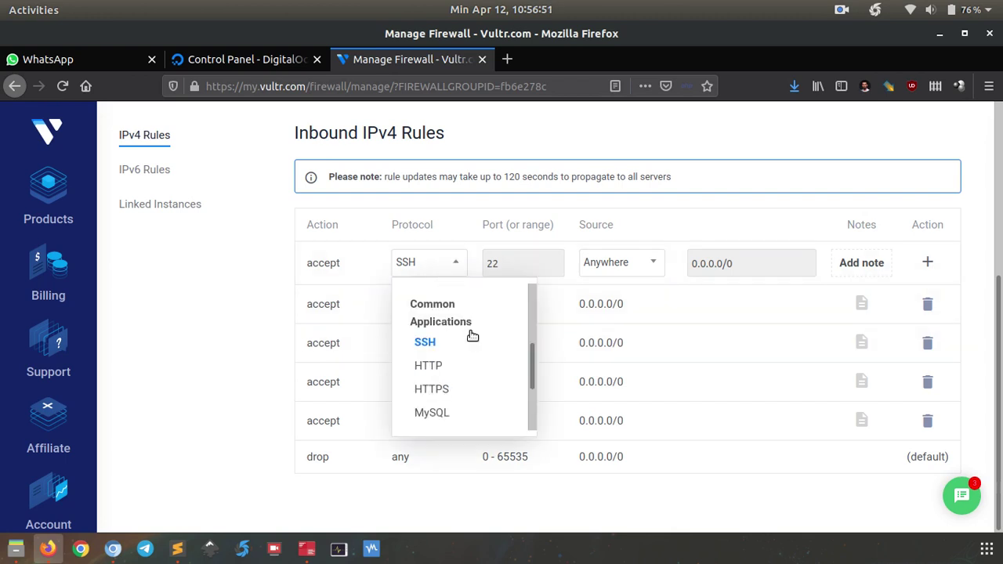
{"action": "scroll", "coordinate": [448, 349], "scroll_direction": "down", "scroll_amount": 1}
{"action": "scroll", "coordinate": [452, 349], "scroll_direction": "up", "scroll_amount": 1}
{"action": "scroll", "coordinate": [451, 341], "scroll_direction": "up", "scroll_amount": 1}
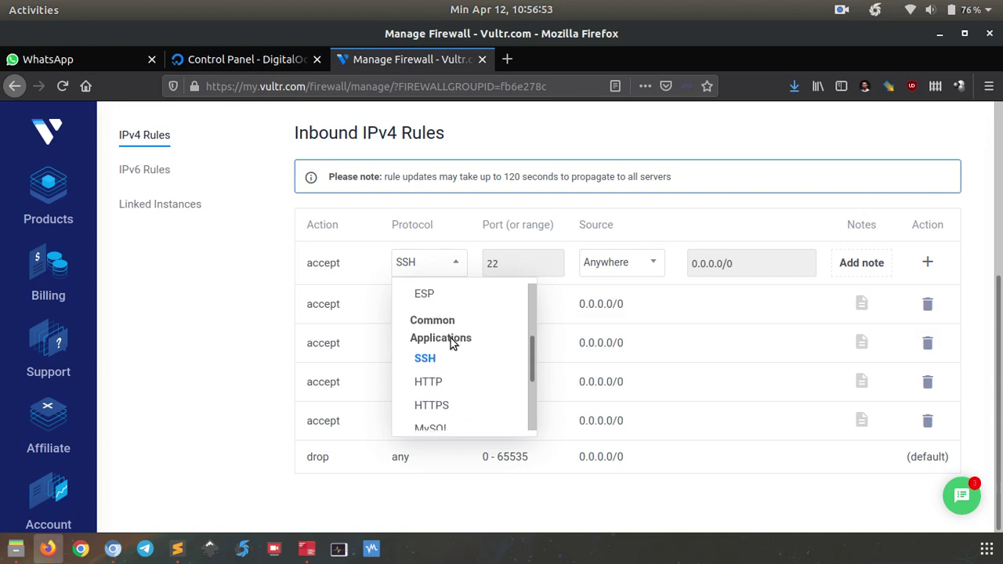
{"action": "scroll", "coordinate": [449, 345], "scroll_direction": "down", "scroll_amount": 2}
{"action": "scroll", "coordinate": [454, 411], "scroll_direction": "down", "scroll_amount": 2}
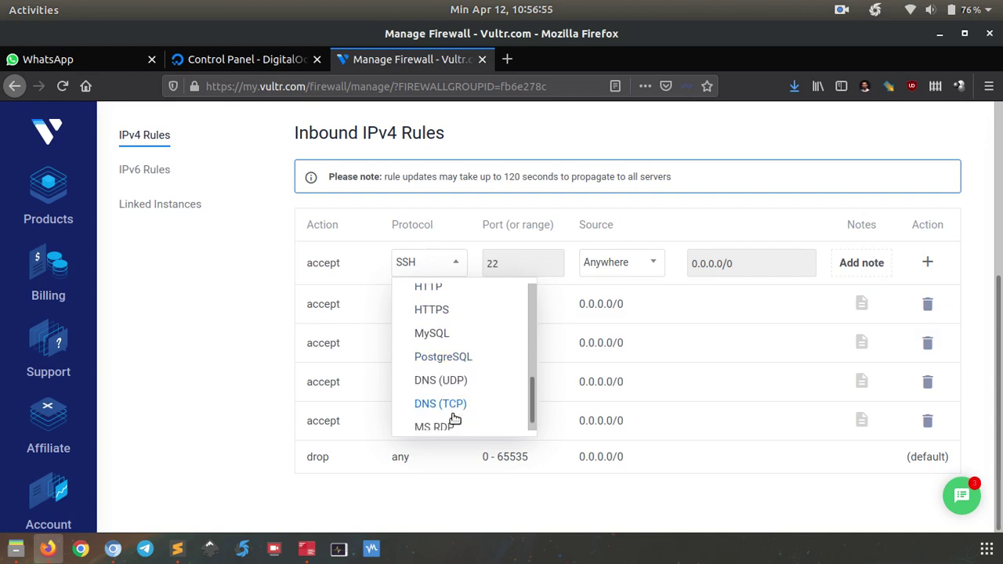
{"action": "scroll", "coordinate": [450, 352], "scroll_direction": "up", "scroll_amount": 3}
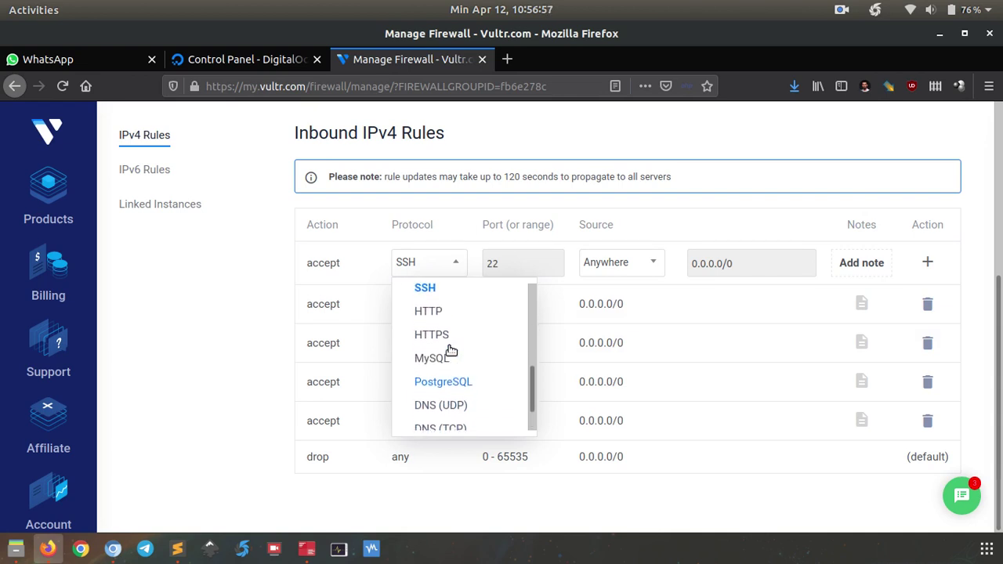
{"action": "scroll", "coordinate": [469, 371], "scroll_direction": "up", "scroll_amount": 3}
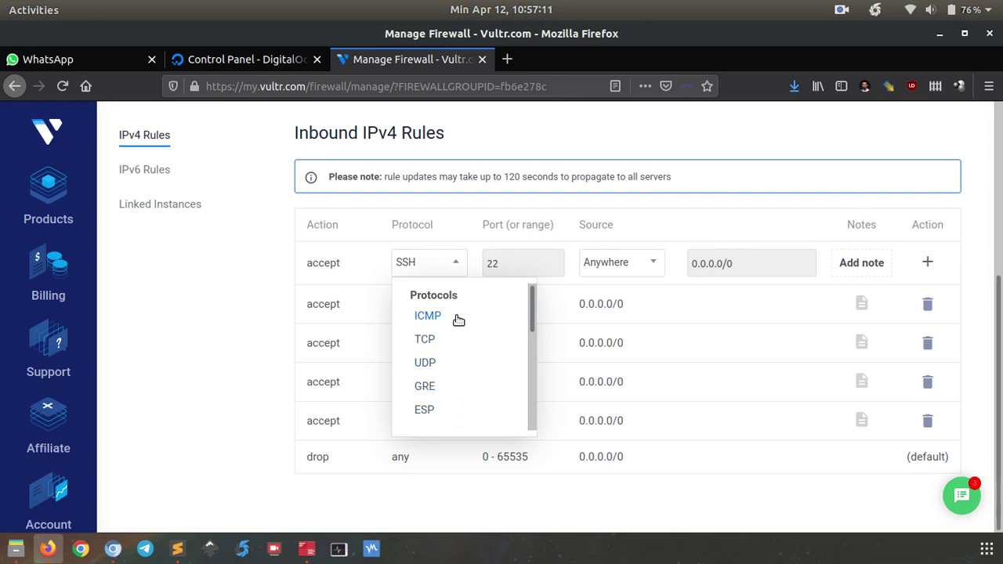
{"action": "scroll", "coordinate": [458, 343], "scroll_direction": "down", "scroll_amount": 1}
{"action": "scroll", "coordinate": [458, 343], "scroll_direction": "down", "scroll_amount": 1}
{"action": "scroll", "coordinate": [454, 358], "scroll_direction": "up", "scroll_amount": 2}
{"action": "left_click", "coordinate": [425, 342]}
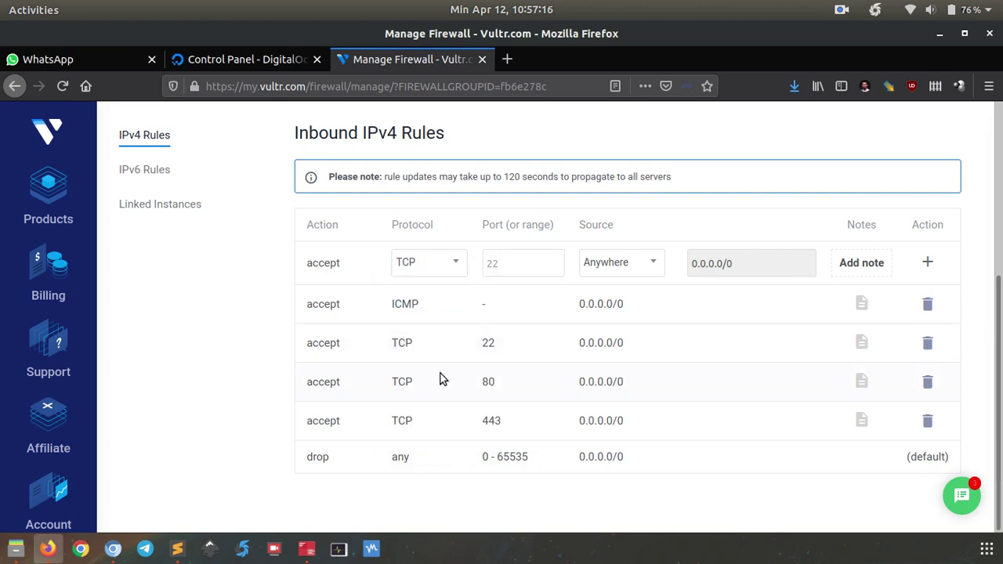
{"action": "left_click", "coordinate": [510, 268]}
{"action": "type", "text": "1023"}
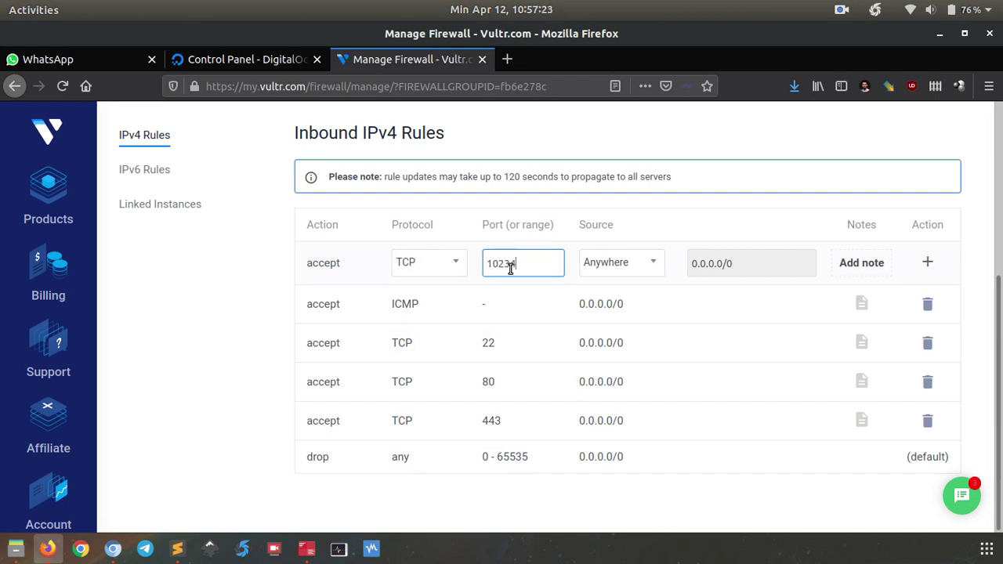
{"action": "type", "text": "4"}
{"action": "left_click", "coordinate": [927, 264]}
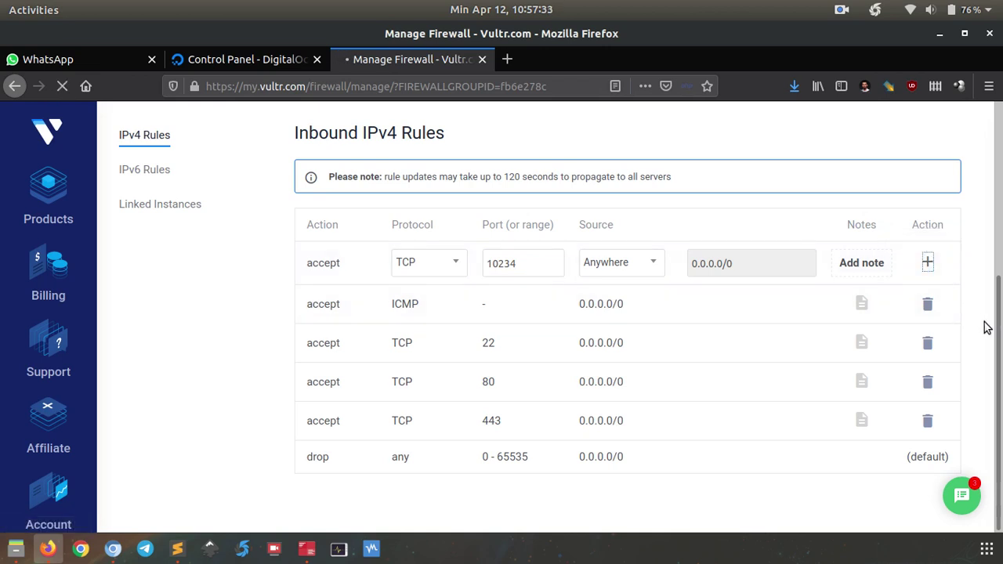
{"action": "scroll", "coordinate": [986, 328], "scroll_direction": "down", "scroll_amount": 4}
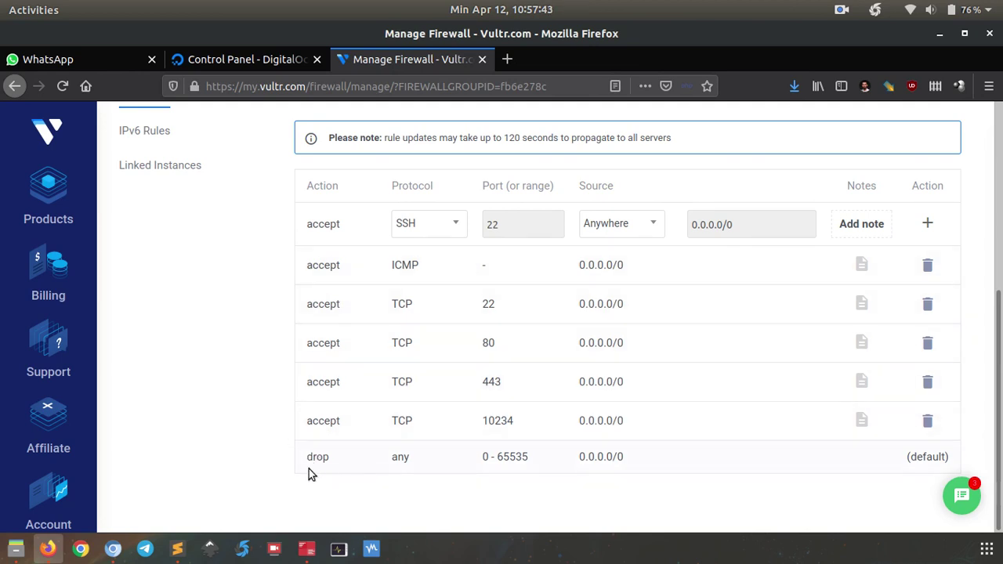
Step: Review the inbound IPv4 rules list, including the default drop rule's action, protocol and port range
{"action": "left_click_drag", "start_coordinate": [310, 458], "coordinate": [528, 468]}
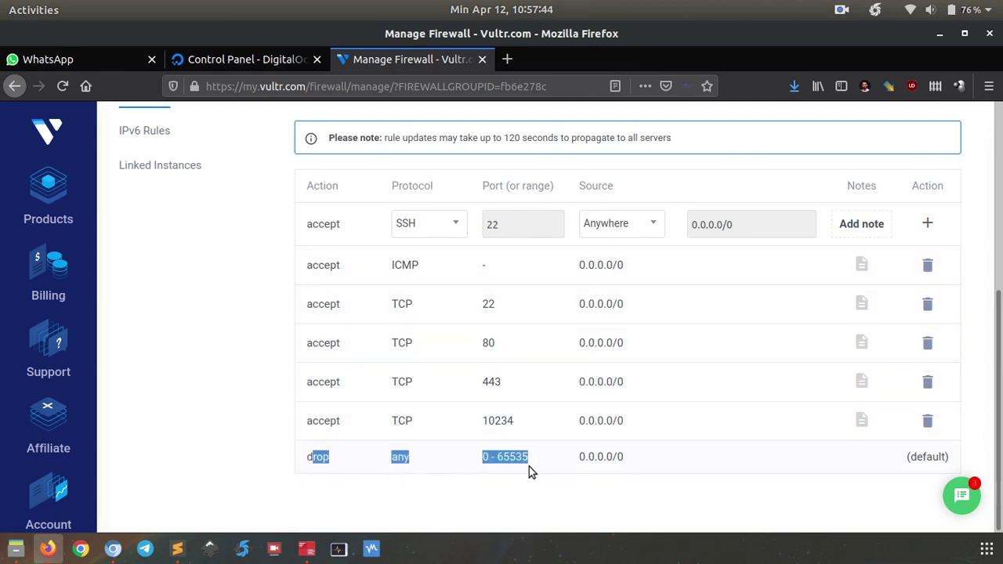
{"action": "triple_click", "coordinate": [926, 462]}
{"action": "double_click", "coordinate": [412, 461]}
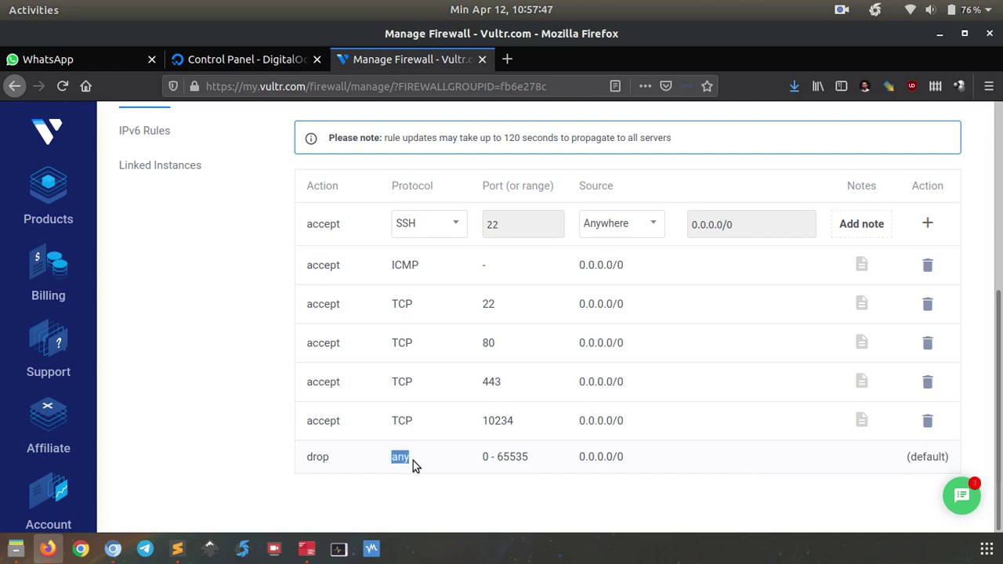
{"action": "double_click", "coordinate": [320, 458]}
{"action": "left_click", "coordinate": [333, 469]}
{"action": "scroll", "coordinate": [221, 423], "scroll_direction": "up", "scroll_amount": 5}
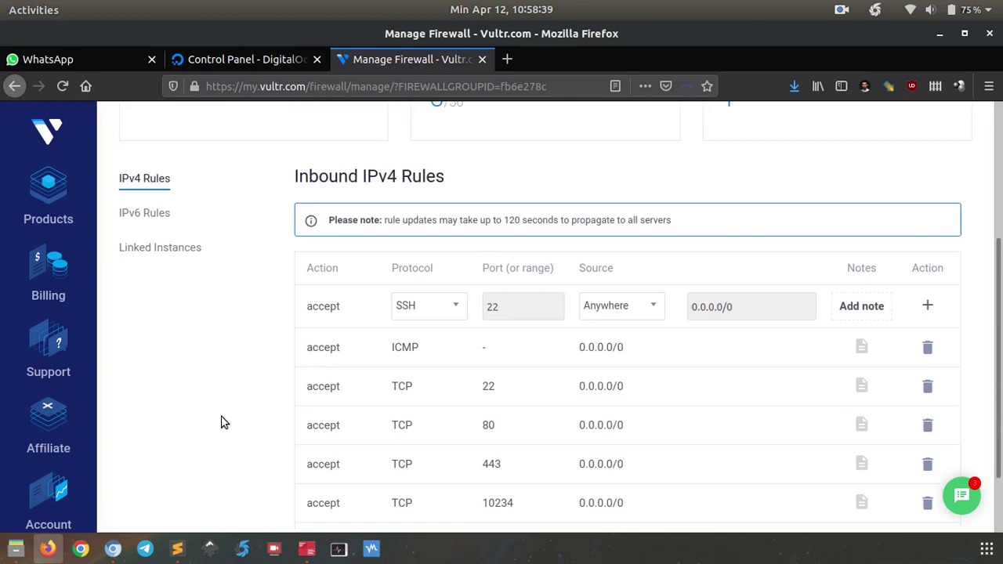
{"action": "scroll", "coordinate": [224, 396], "scroll_direction": "down", "scroll_amount": 5}
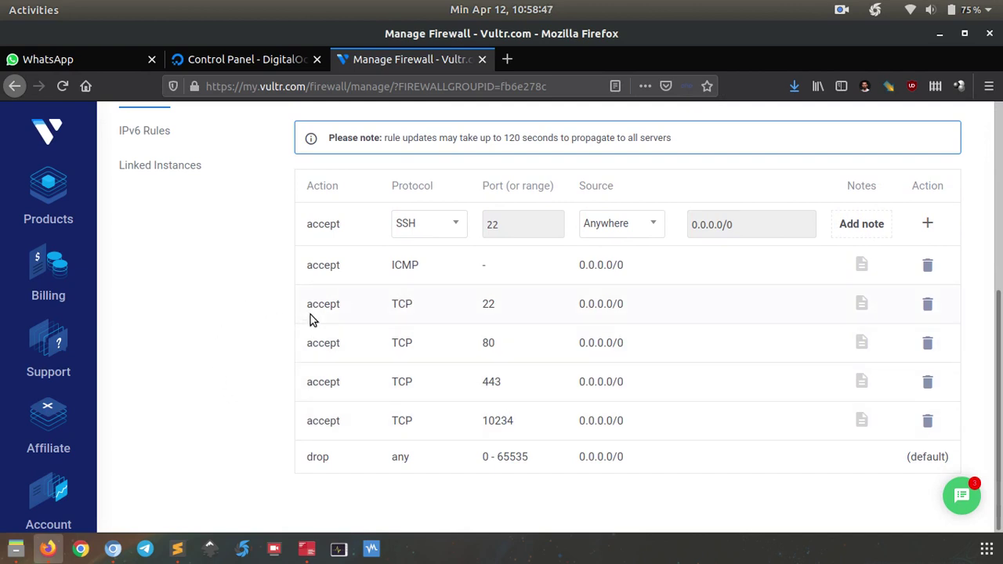
{"action": "scroll", "coordinate": [246, 332], "scroll_direction": "up", "scroll_amount": 5}
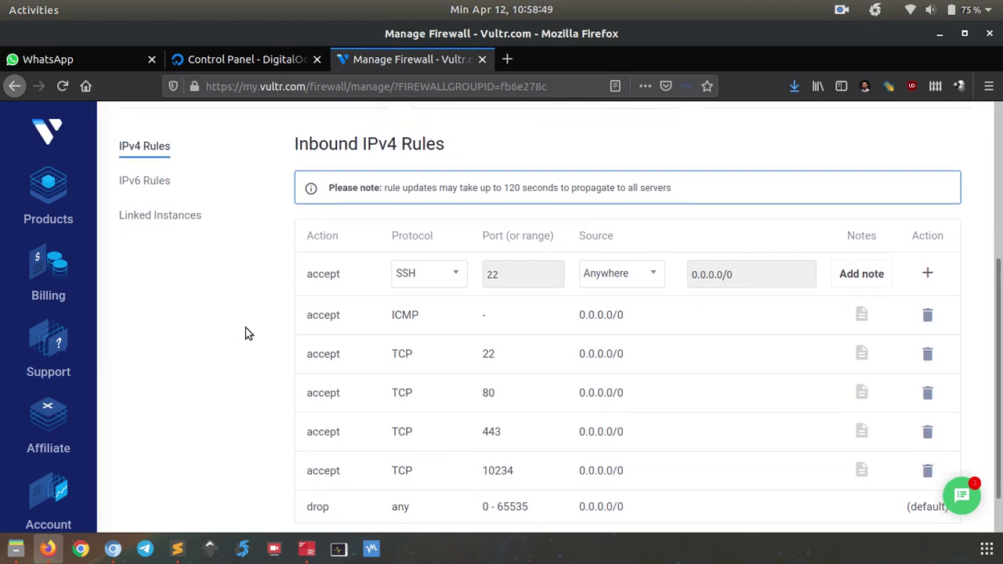
{"action": "scroll", "coordinate": [431, 252], "scroll_direction": "up", "scroll_amount": 1}
{"action": "scroll", "coordinate": [246, 342], "scroll_direction": "down", "scroll_amount": 4}
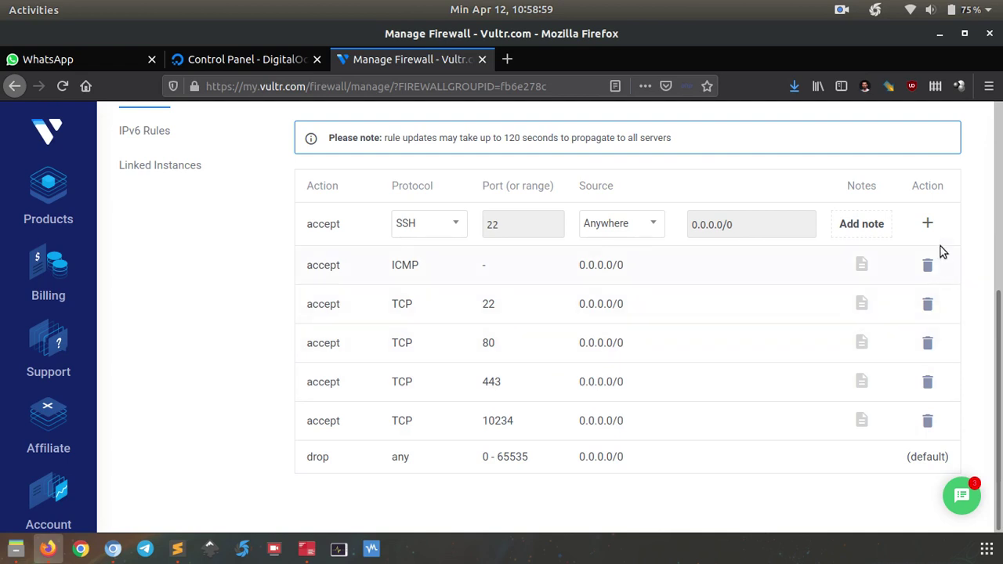
Step: Show the firewall group's linked instances to check which server it protects
{"action": "scroll", "coordinate": [929, 341], "scroll_direction": "up", "scroll_amount": 3}
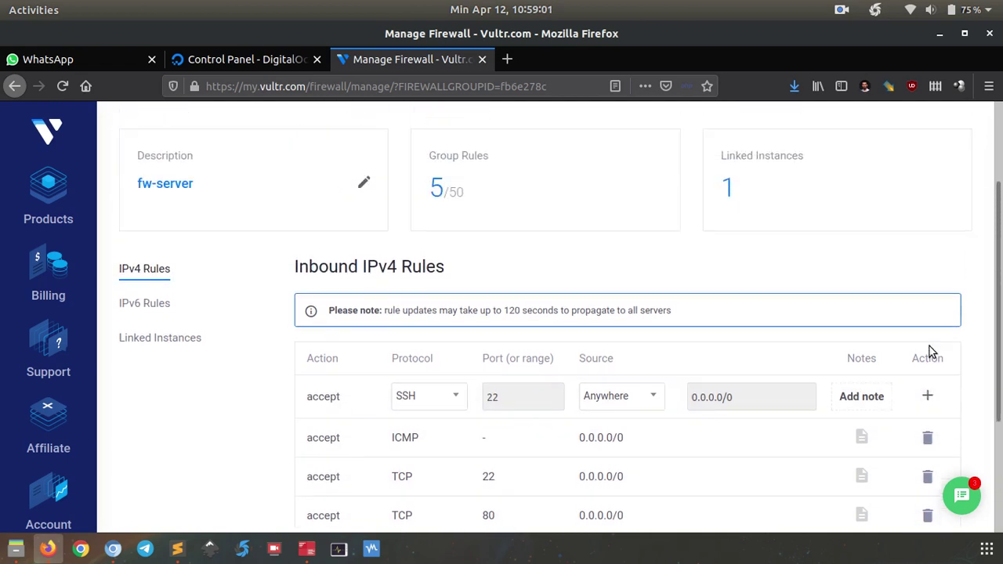
{"action": "left_click", "coordinate": [193, 375]}
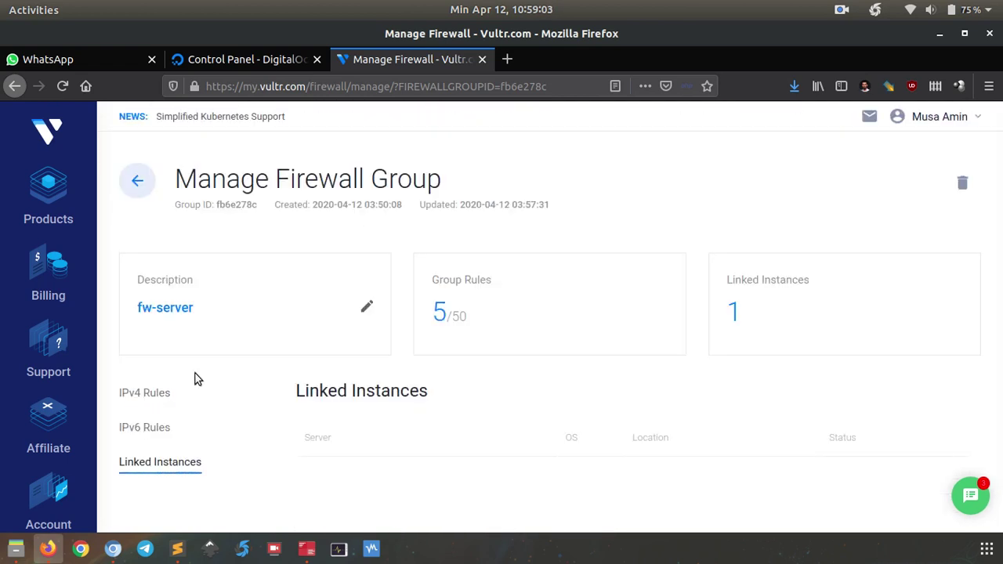
{"action": "scroll", "coordinate": [805, 454], "scroll_direction": "down", "scroll_amount": 1}
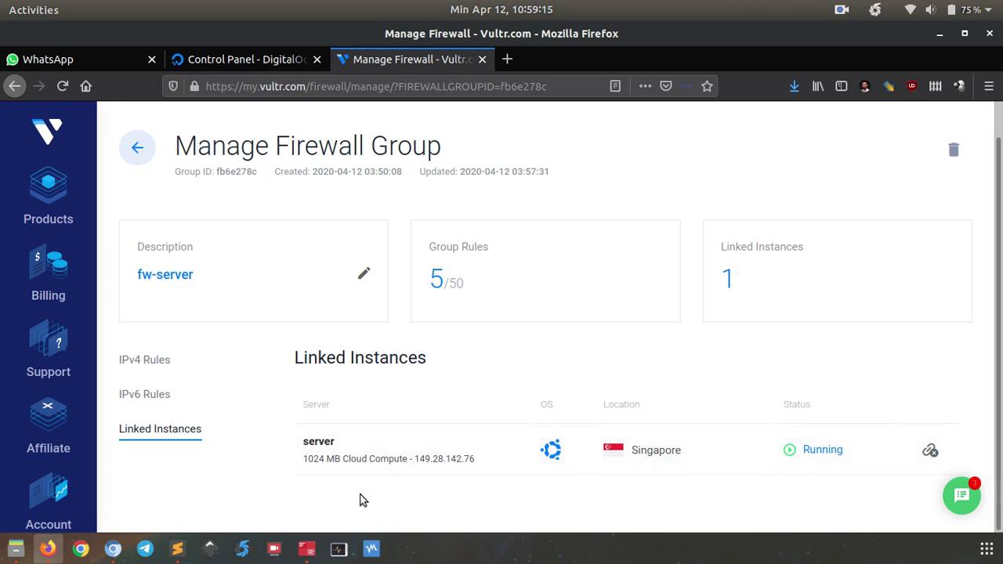
Step: Switch to the terminal, test SSH access by running ssh server, and return to the firewall group in Firefox
{"action": "left_click", "coordinate": [306, 548]}
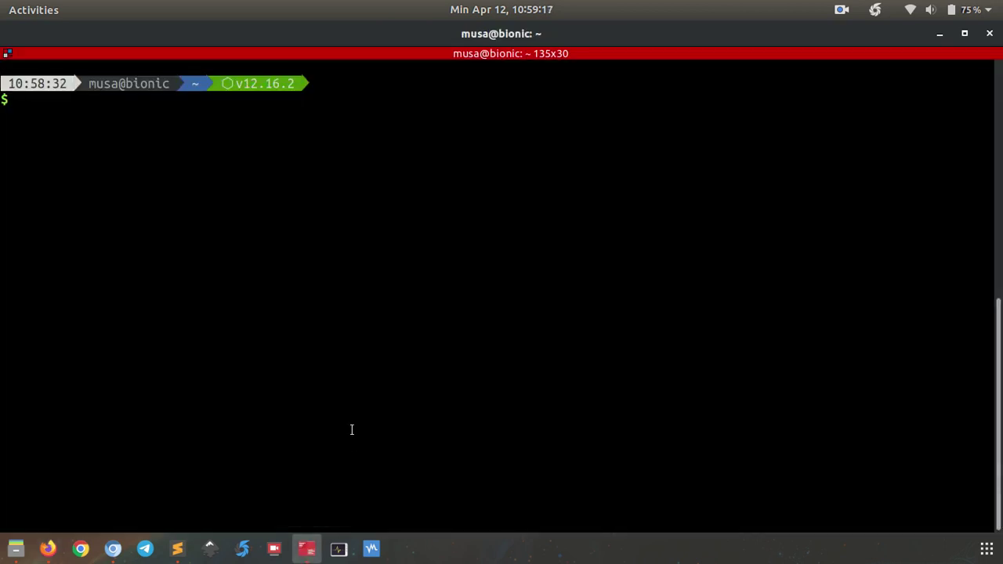
{"action": "type", "text": "ssh server"}
{"action": "key", "text": "Return"}
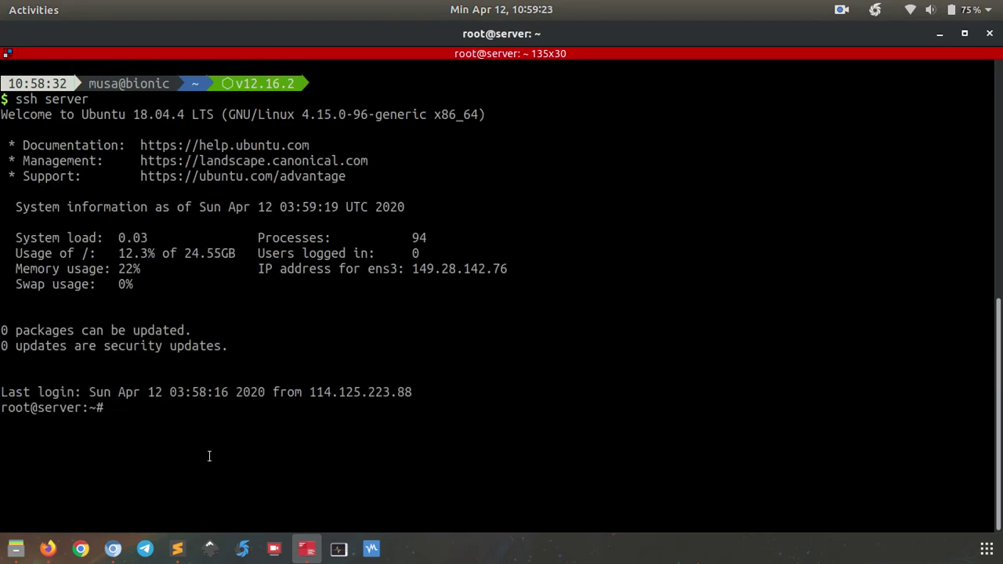
{"action": "left_click", "coordinate": [61, 551]}
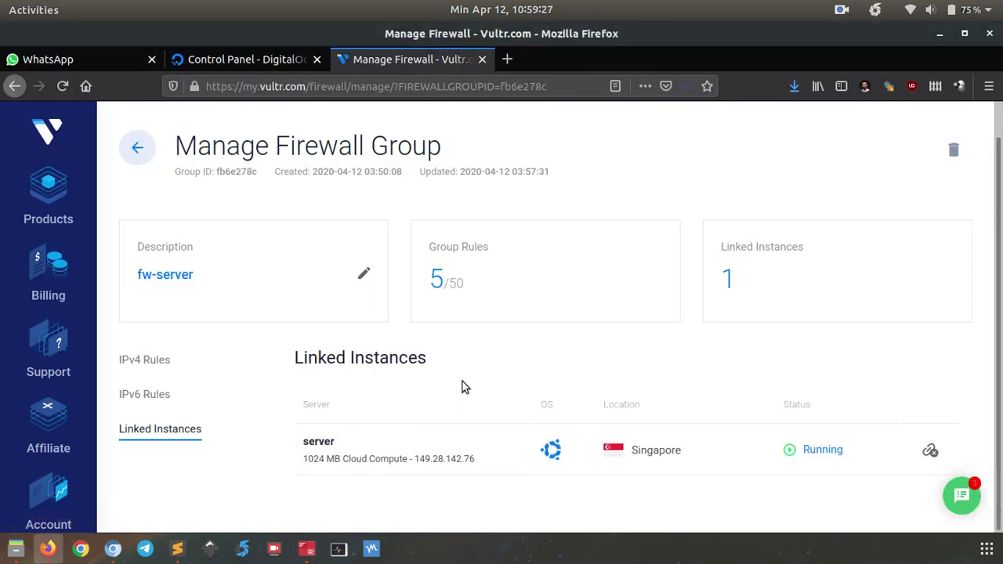